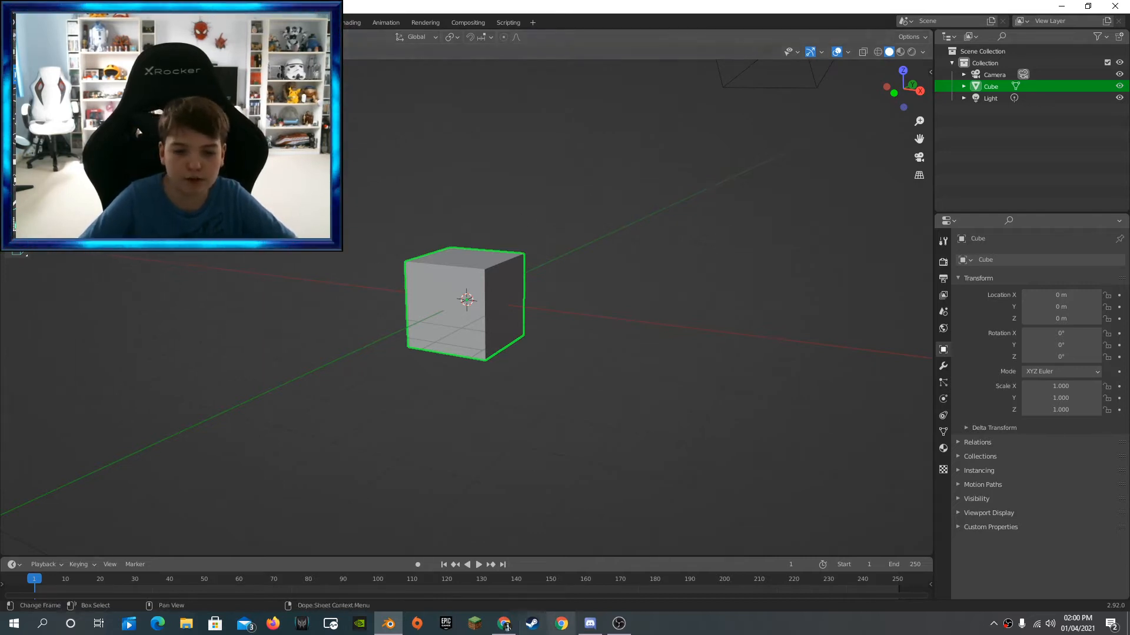
Switch to Chrome and open the 360° street-level photo in front of Magic Kingdom's castle on Google Maps.
{"action": "left_click", "coordinate": [504, 624]}
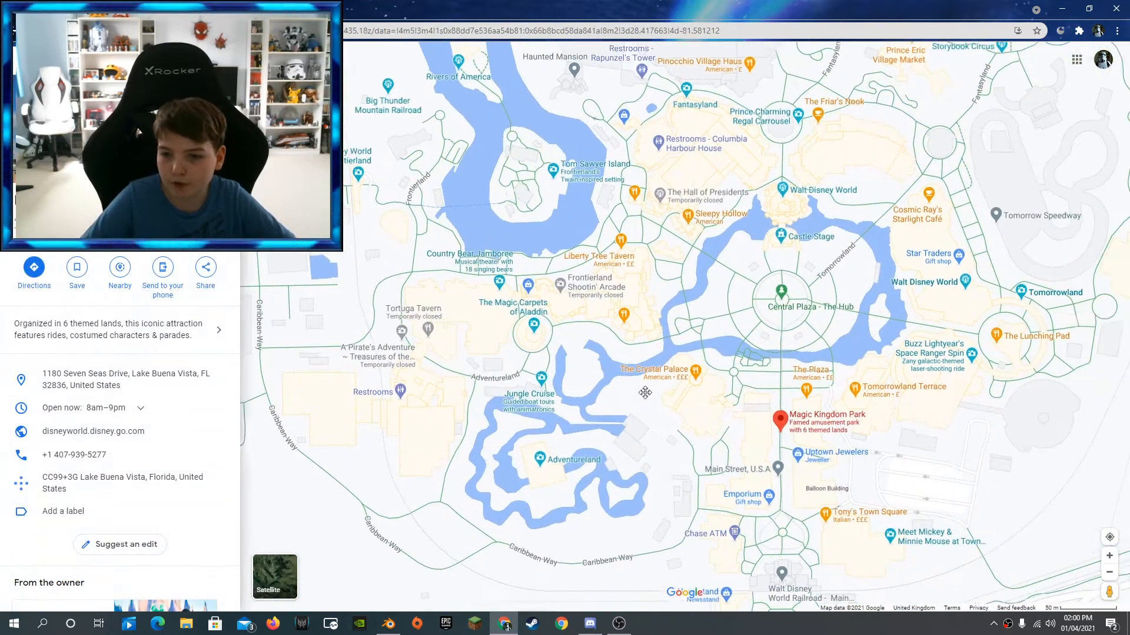
{"action": "left_click_drag", "start_coordinate": [1109, 592], "coordinate": [769, 254]}
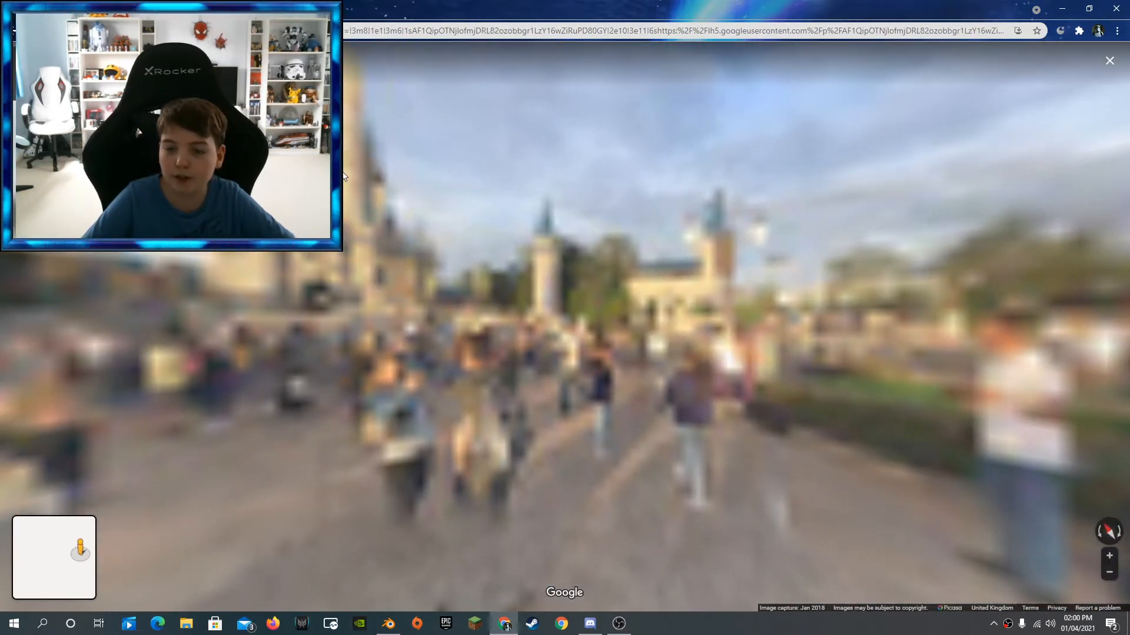
{"action": "left_click", "coordinate": [560, 306]}
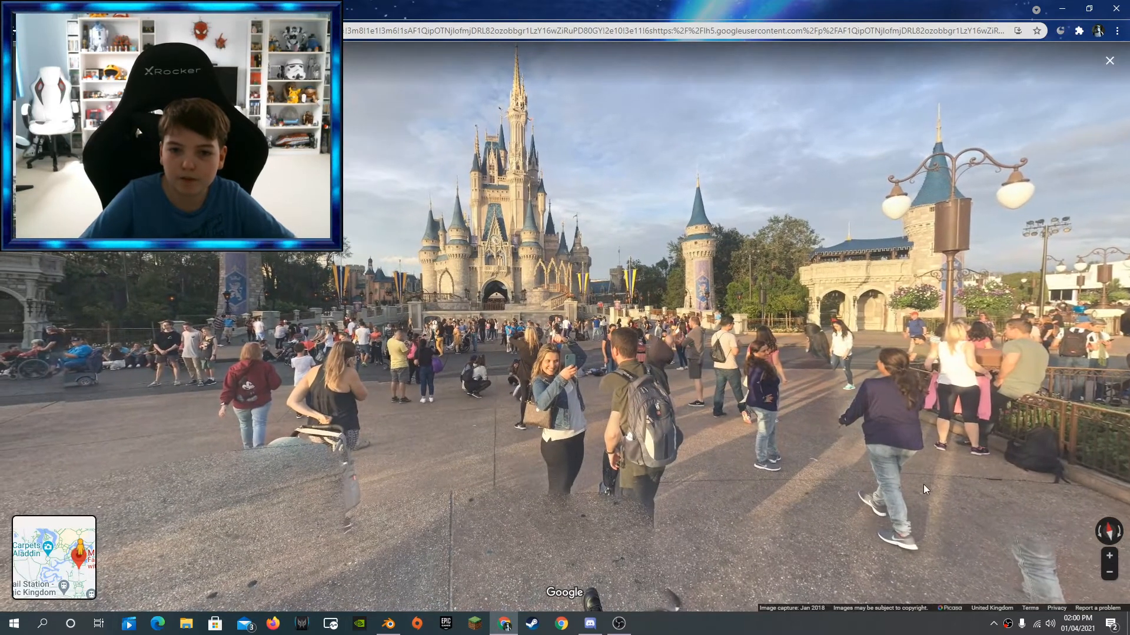
{"action": "left_click_drag", "start_coordinate": [577, 402], "coordinate": [800, 465]}
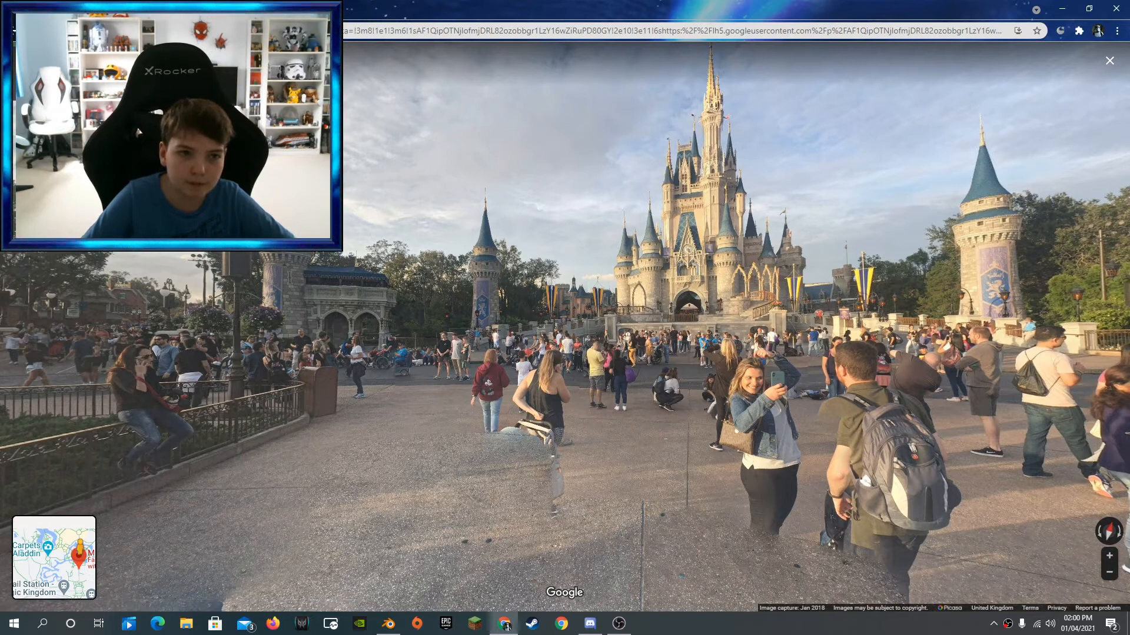
Open the photo's problem report page, open its panorama thumbnail as a separate image and close the report page.
{"action": "left_click", "coordinate": [1097, 607]}
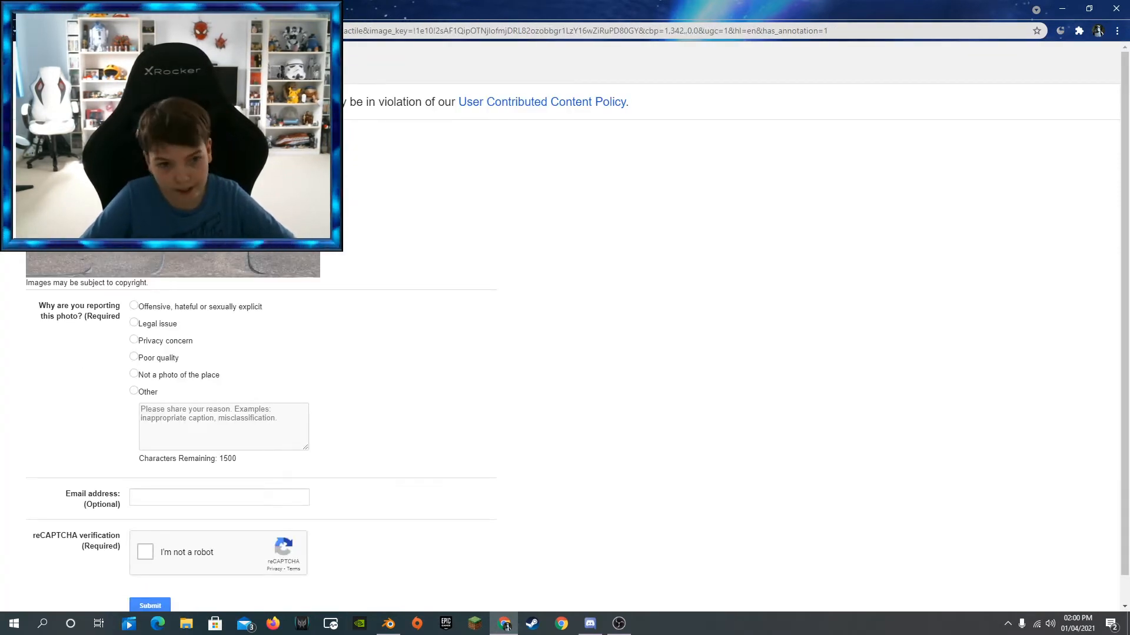
{"action": "right_click", "coordinate": [167, 118]}
{"action": "key", "text": "Escape"}
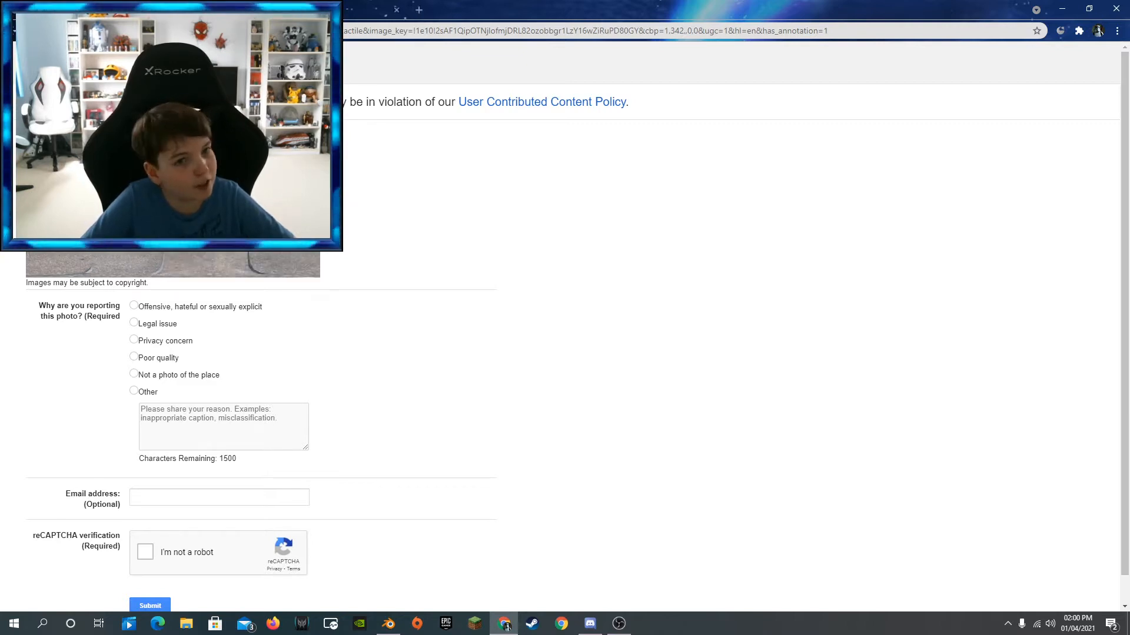
{"action": "key", "text": "ctrl+w"}
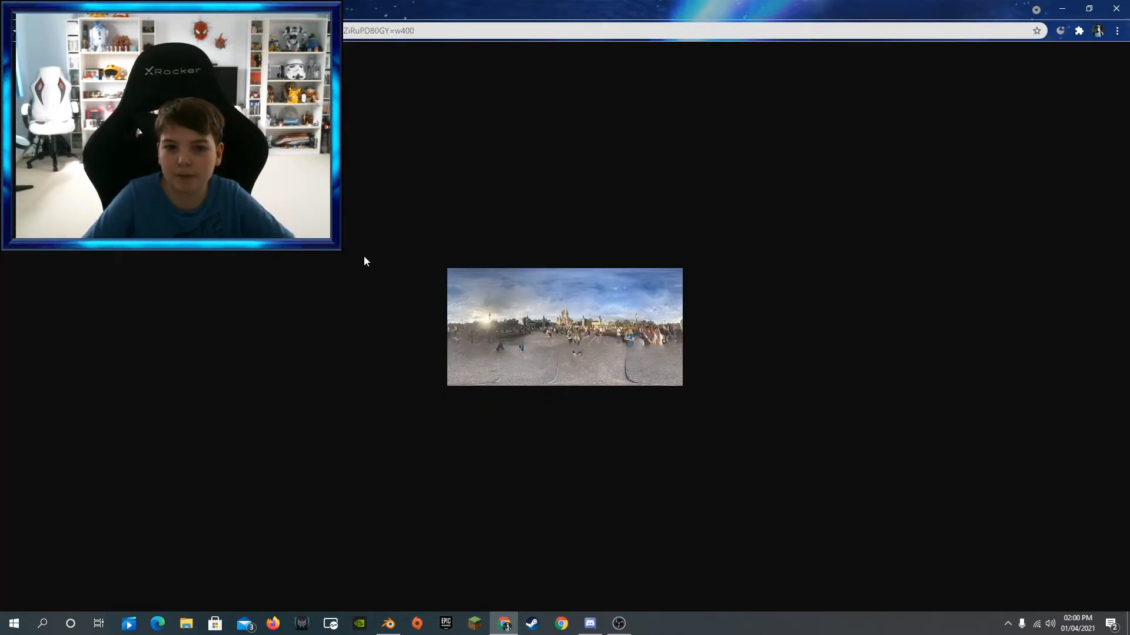
{"action": "left_click", "coordinate": [431, 29]}
{"action": "double_click", "coordinate": [432, 31]}
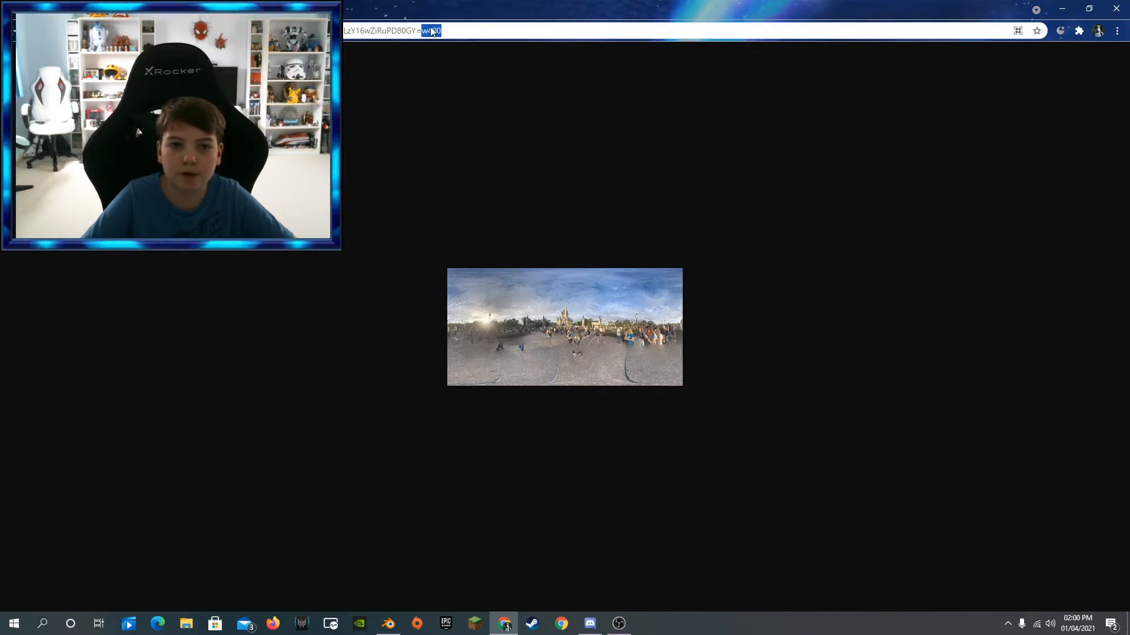
{"action": "left_click", "coordinate": [493, 31]}
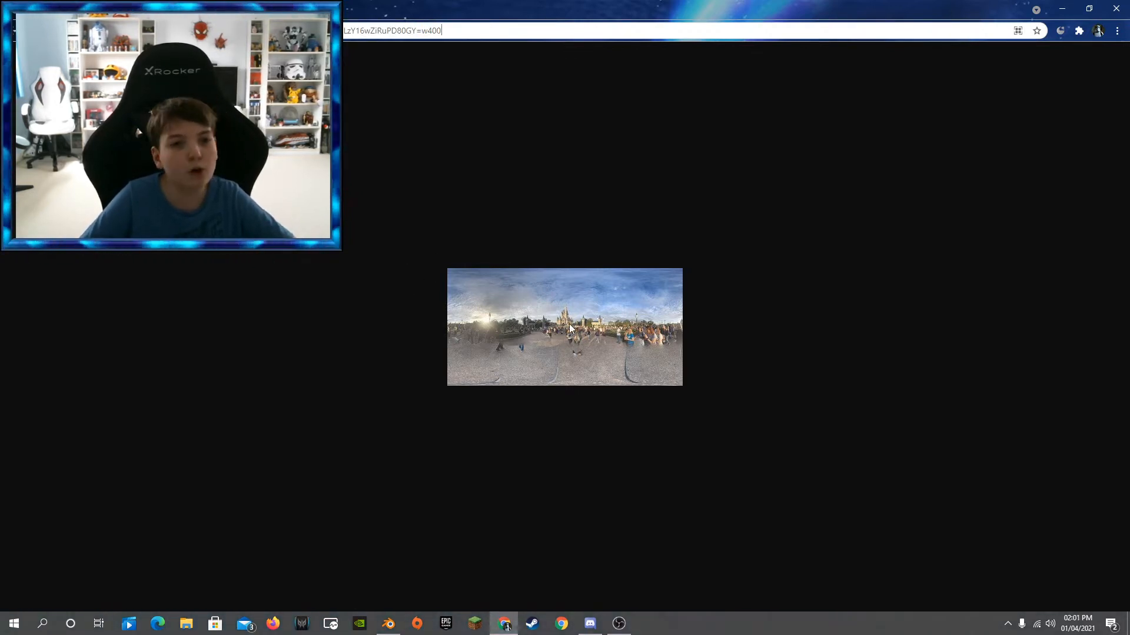
{"action": "right_click", "coordinate": [602, 315]}
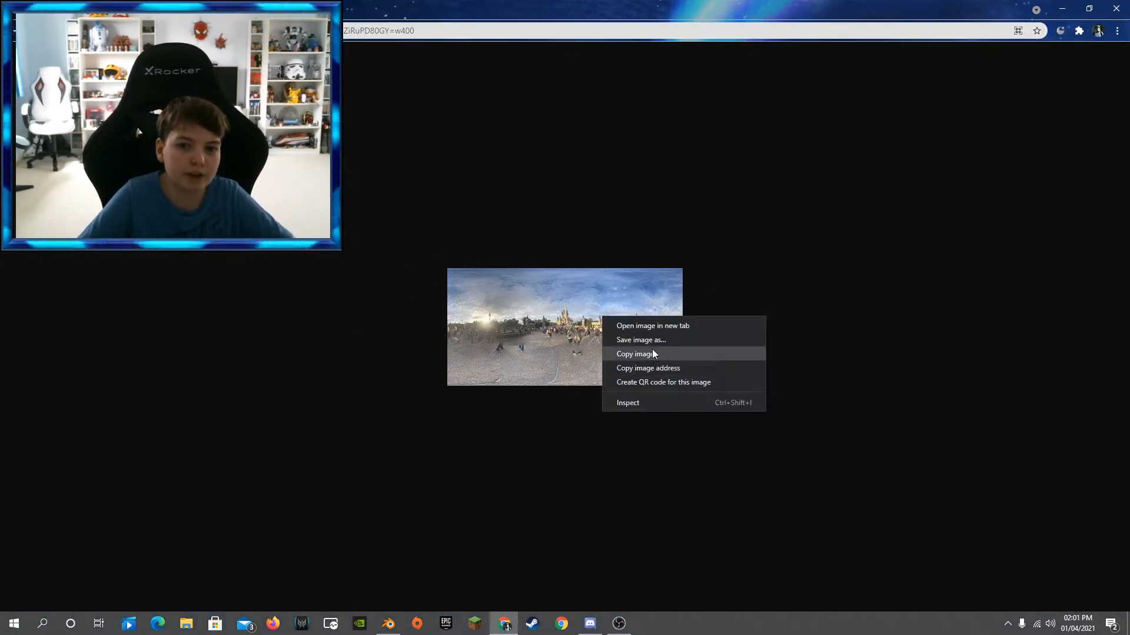
{"action": "left_click", "coordinate": [484, 323]}
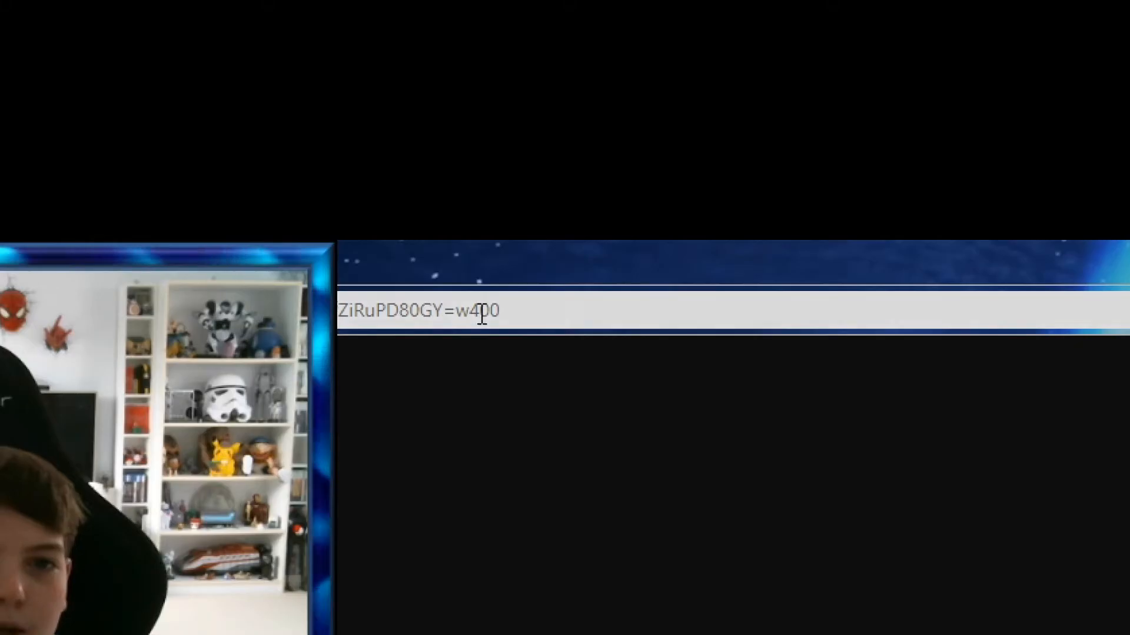
Change the width parameter at the end of the image address to w10000 and reload the panorama.
{"action": "left_click", "coordinate": [404, 31]}
{"action": "left_click", "coordinate": [530, 311]}
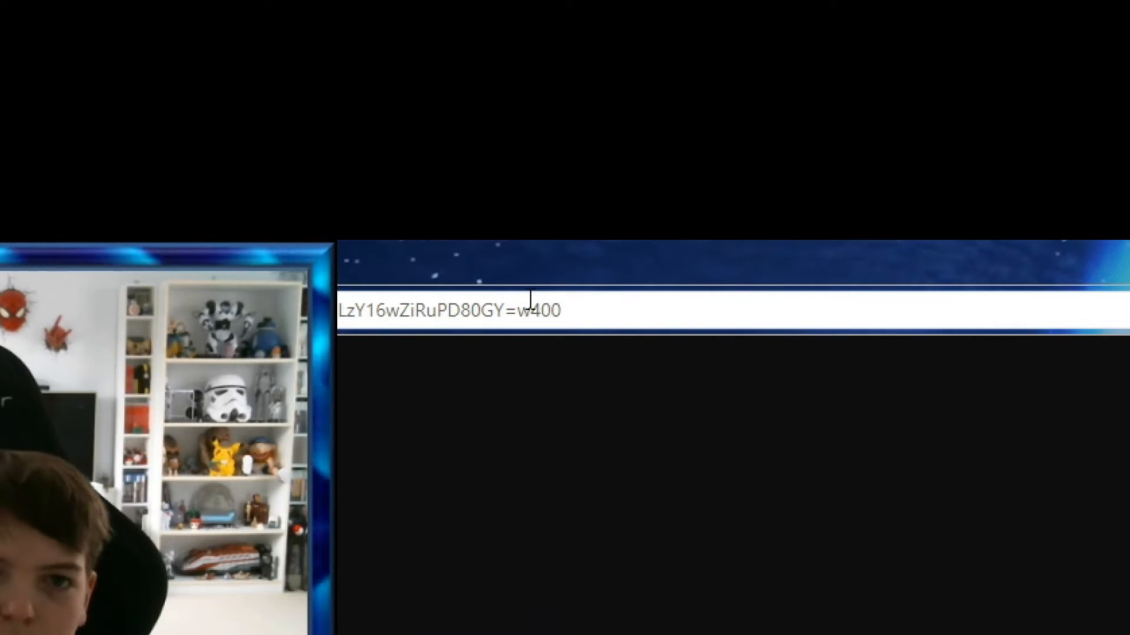
{"action": "key", "text": "Left"}
{"action": "key", "text": "Left"}
{"action": "key", "text": "BackSpace"}
{"action": "type", "text": "100"}
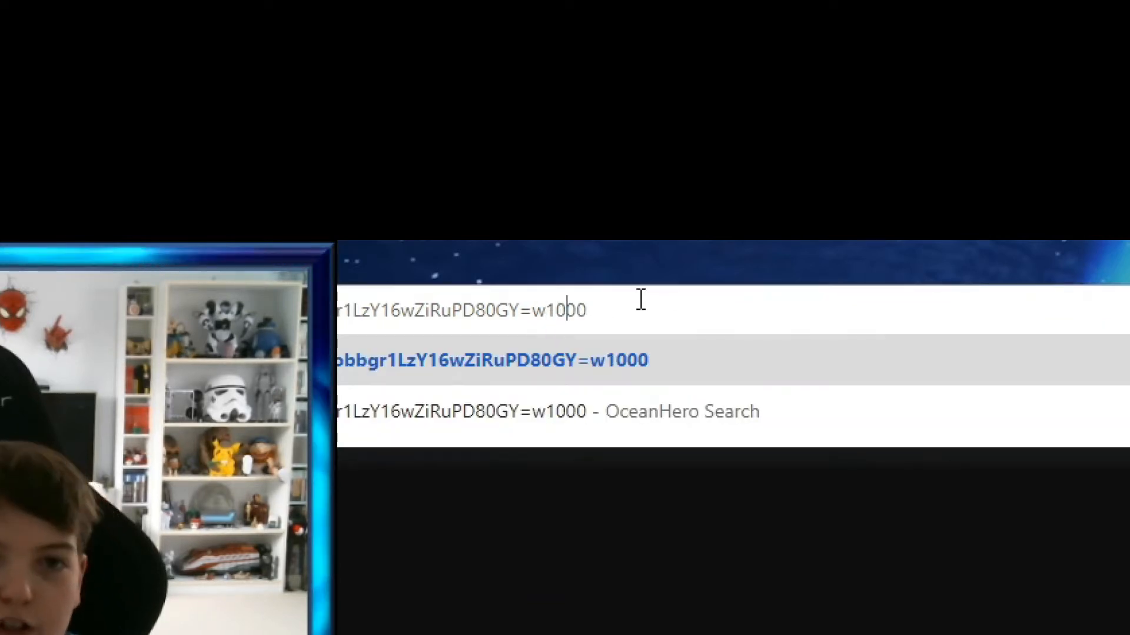
{"action": "key", "text": "Return"}
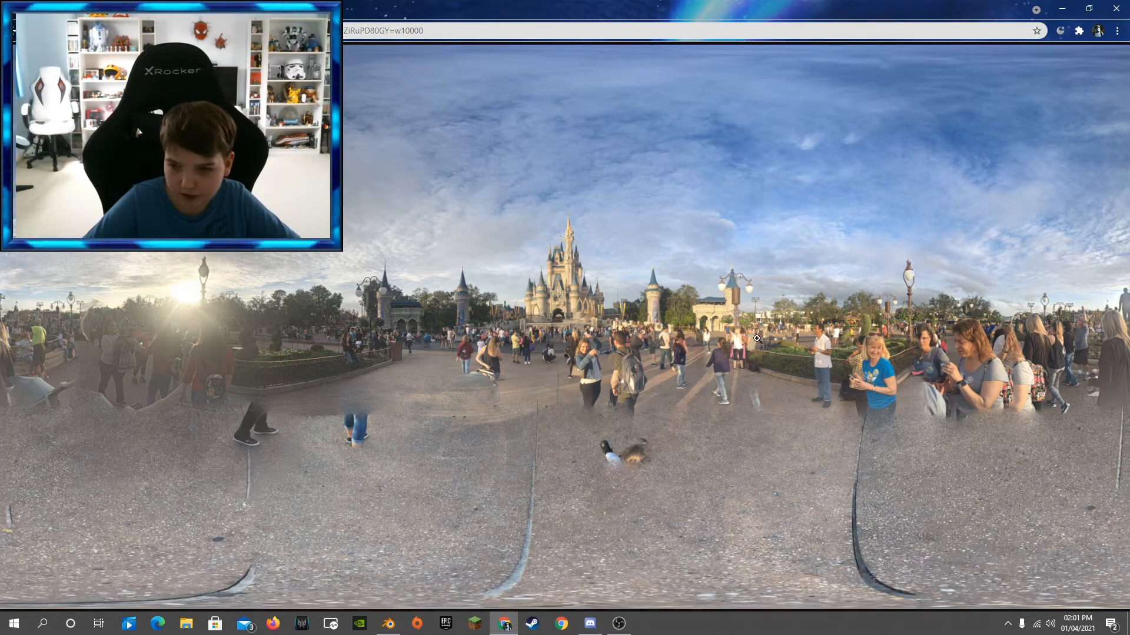
Save the high-resolution panorama as disney2.jpg in the HDRI folder and leave the image page.
{"action": "right_click", "coordinate": [448, 385]}
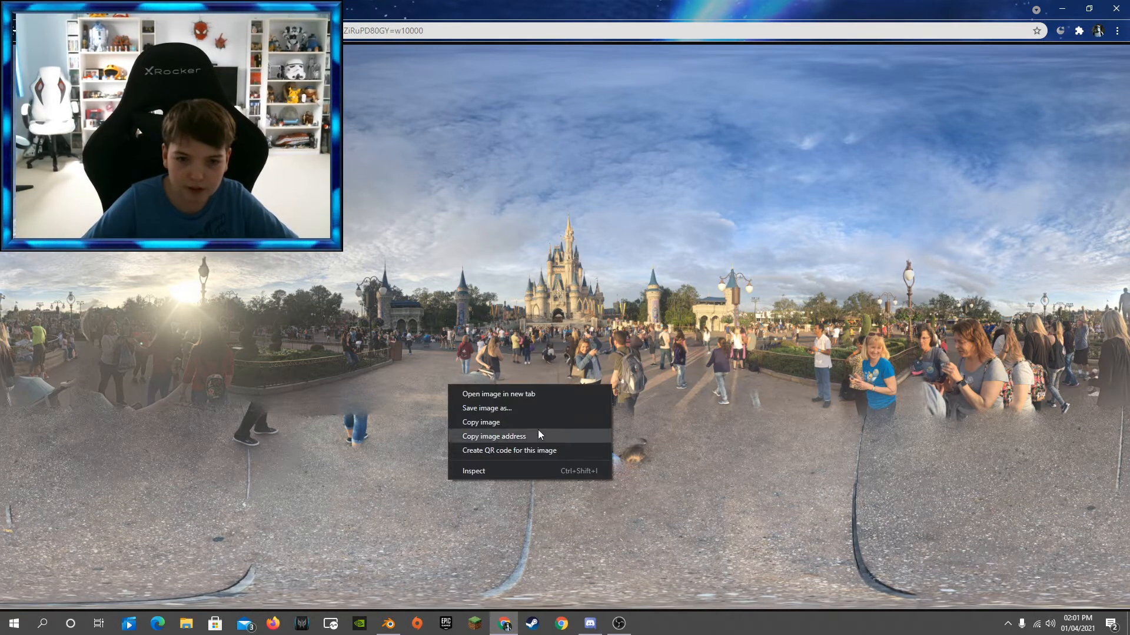
{"action": "left_click", "coordinate": [486, 408]}
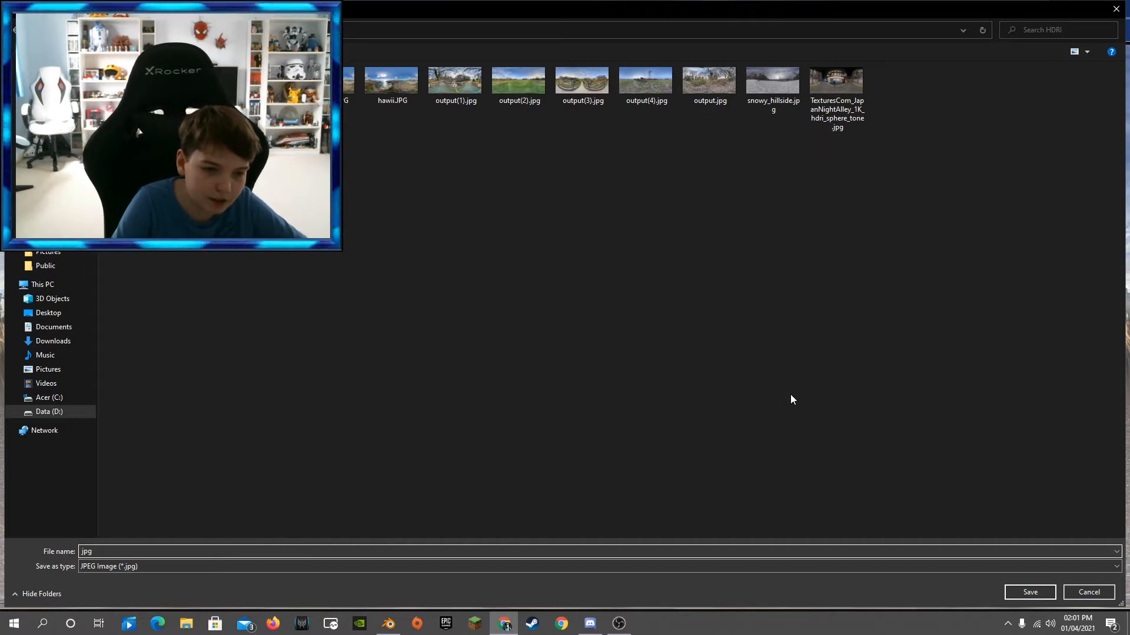
{"action": "left_click", "coordinate": [1033, 595]}
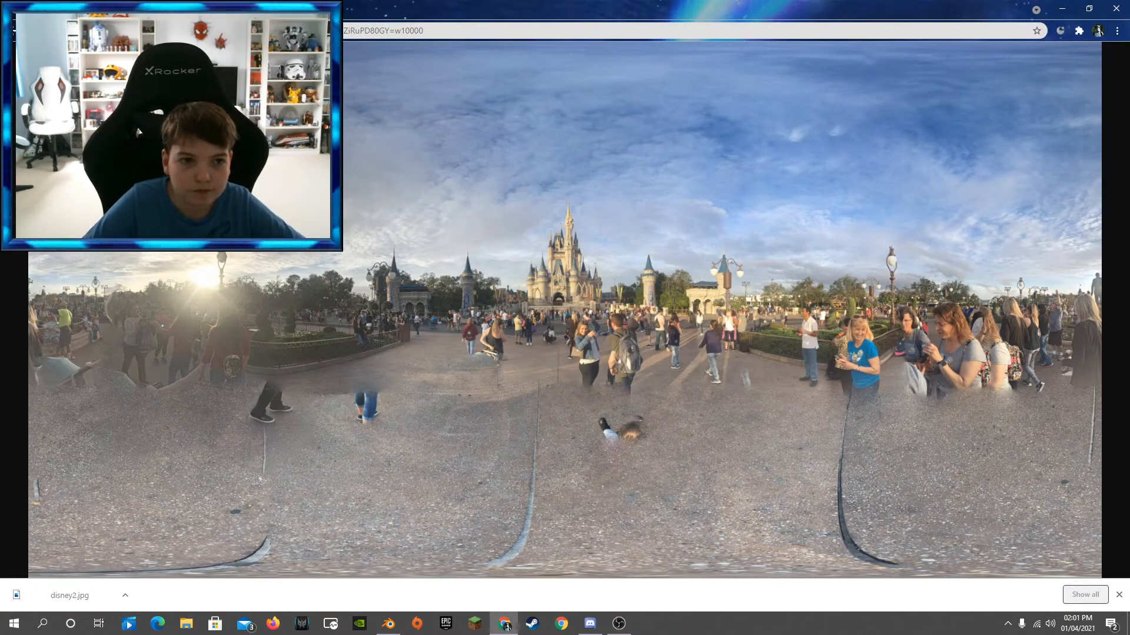
{"action": "key", "text": "alt+Left"}
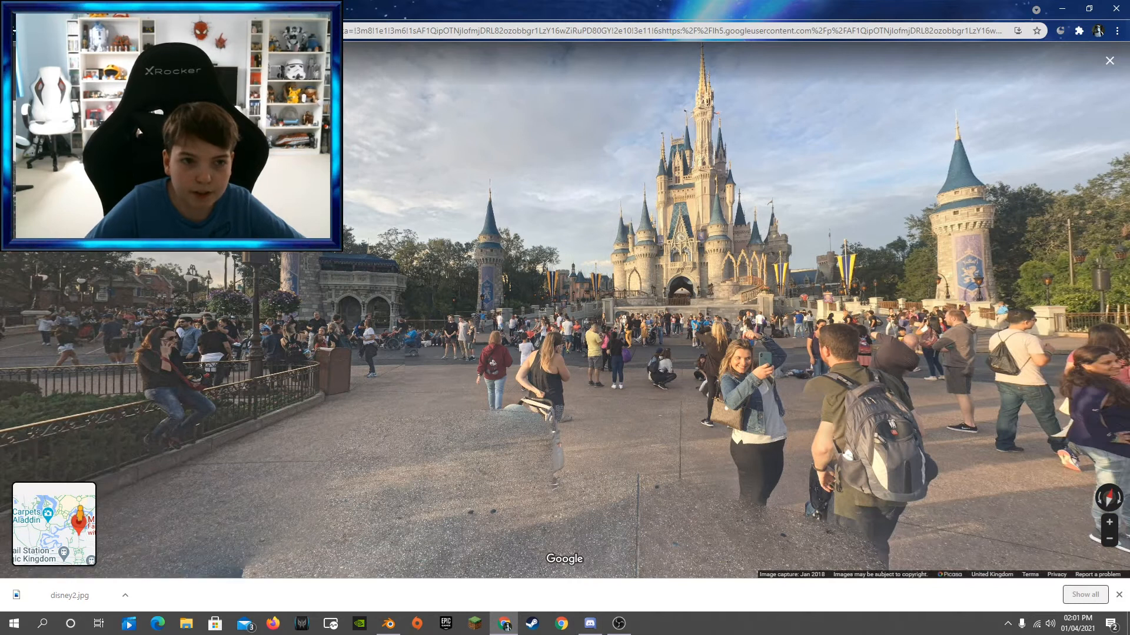
Switch to Blender, enlarge the timeline area and change it to the Shader Editor.
{"action": "left_click", "coordinate": [388, 623]}
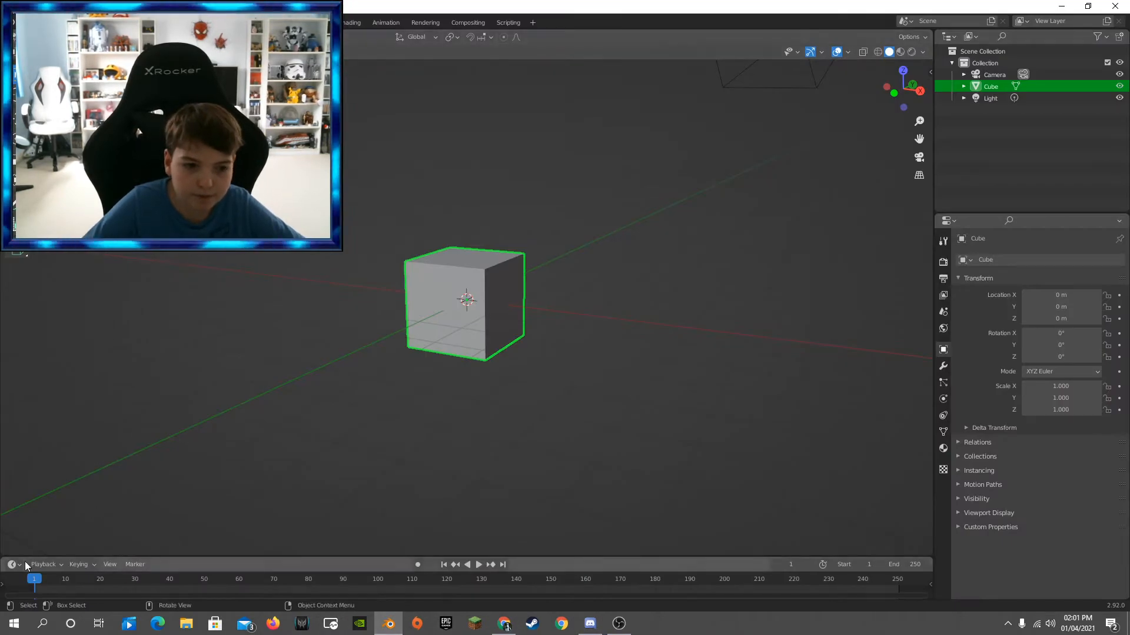
{"action": "left_click_drag", "start_coordinate": [29, 557], "coordinate": [29, 377]}
{"action": "left_click", "coordinate": [11, 382]}
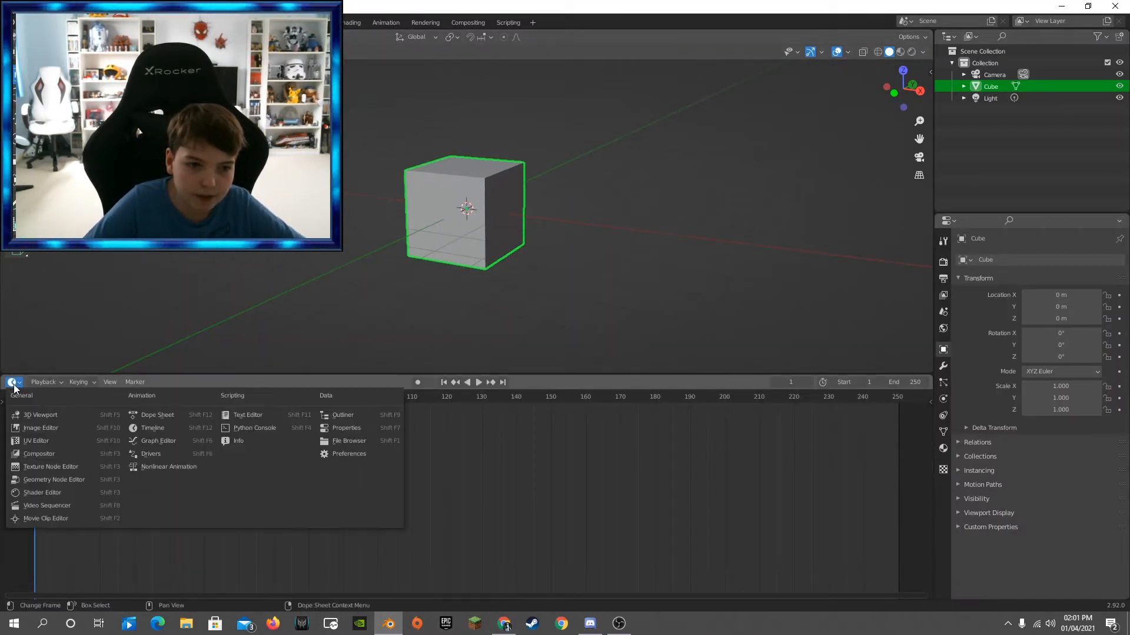
{"action": "left_click", "coordinate": [40, 475]}
Set the Shader Editor's shader type to World.
{"action": "scroll", "coordinate": [322, 516], "scroll_direction": "up", "scroll_amount": 2}
{"action": "left_click", "coordinate": [112, 383]}
{"action": "left_click", "coordinate": [51, 382]}
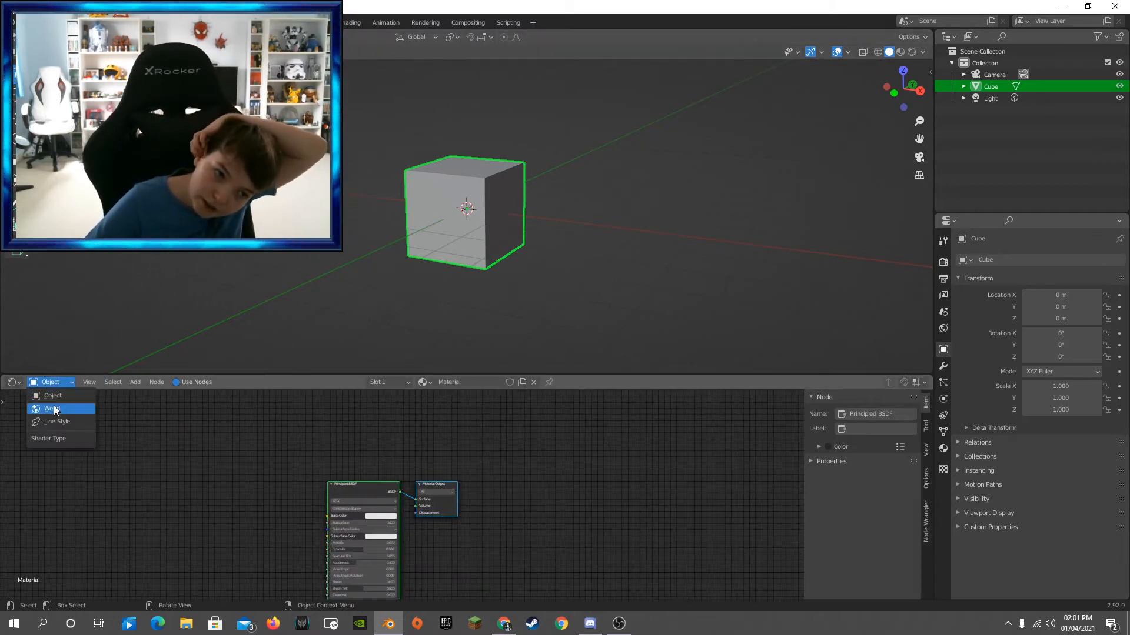
{"action": "left_click", "coordinate": [82, 407]}
{"action": "scroll", "coordinate": [302, 458], "scroll_direction": "up", "scroll_amount": 2}
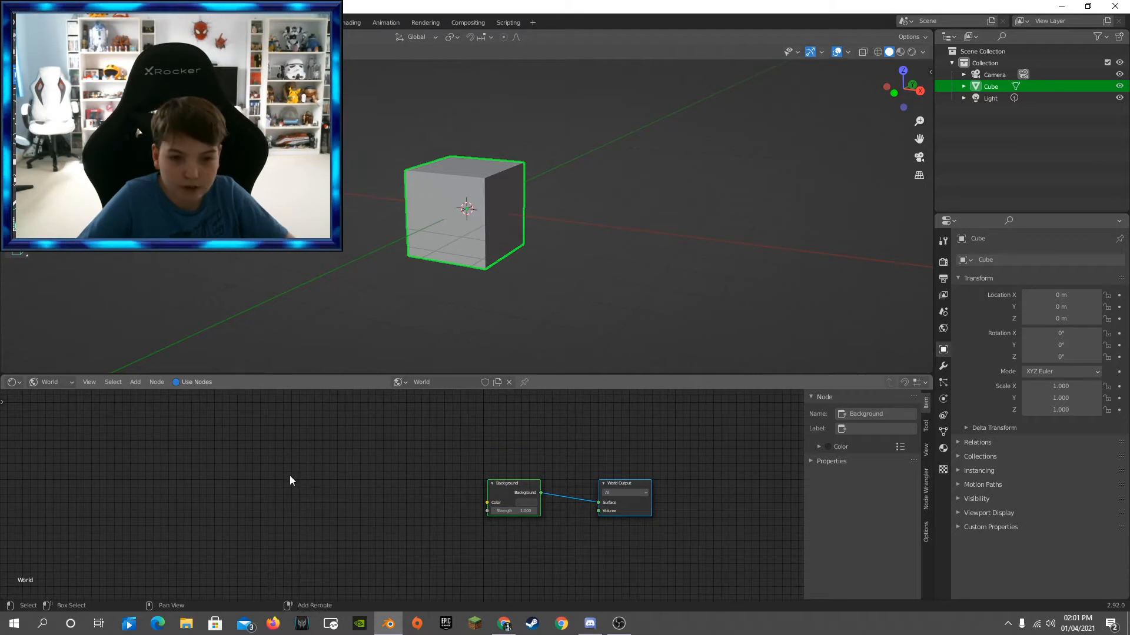
Add an Environment Texture node beside the Background node in the world node tree.
{"action": "key", "text": "shift+a"}
{"action": "left_click", "coordinate": [288, 474]}
{"action": "type", "text": "env"}
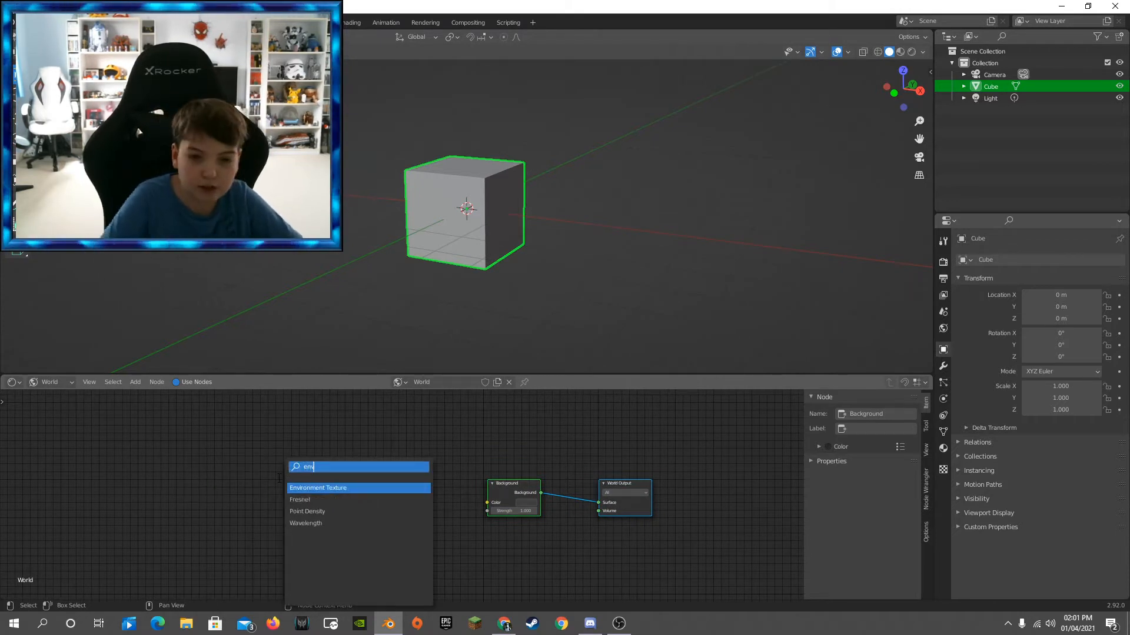
{"action": "key", "text": "Return"}
{"action": "left_click", "coordinate": [423, 472]}
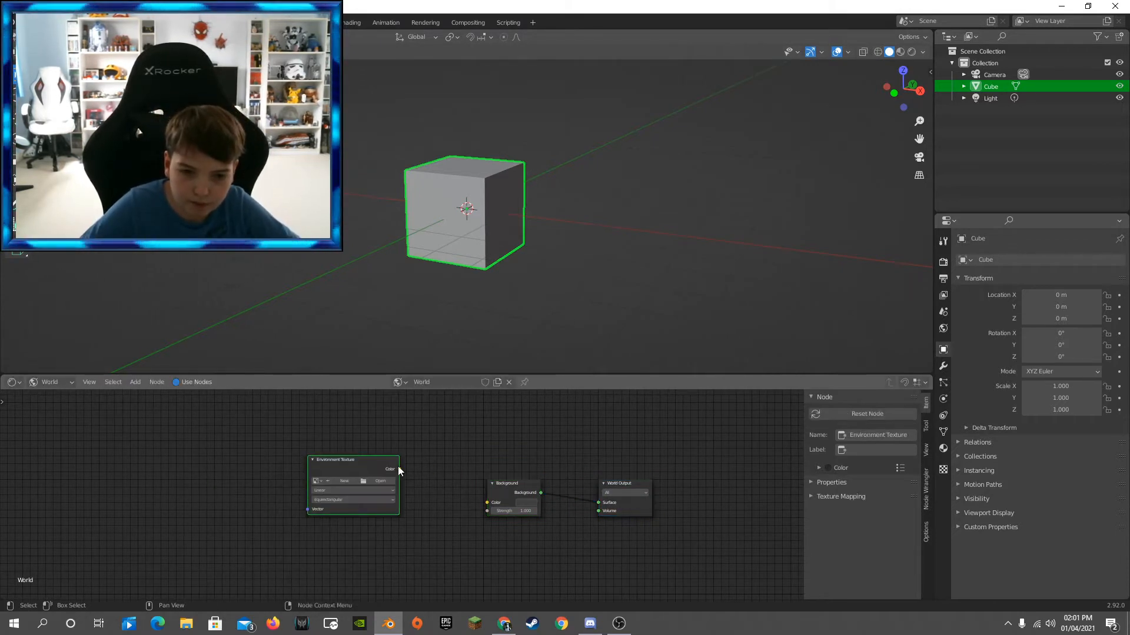
Connect the Environment Texture's Color to the Background's Color and load disney2.jpg from the HDRI folder into it.
{"action": "left_click", "coordinate": [380, 481]}
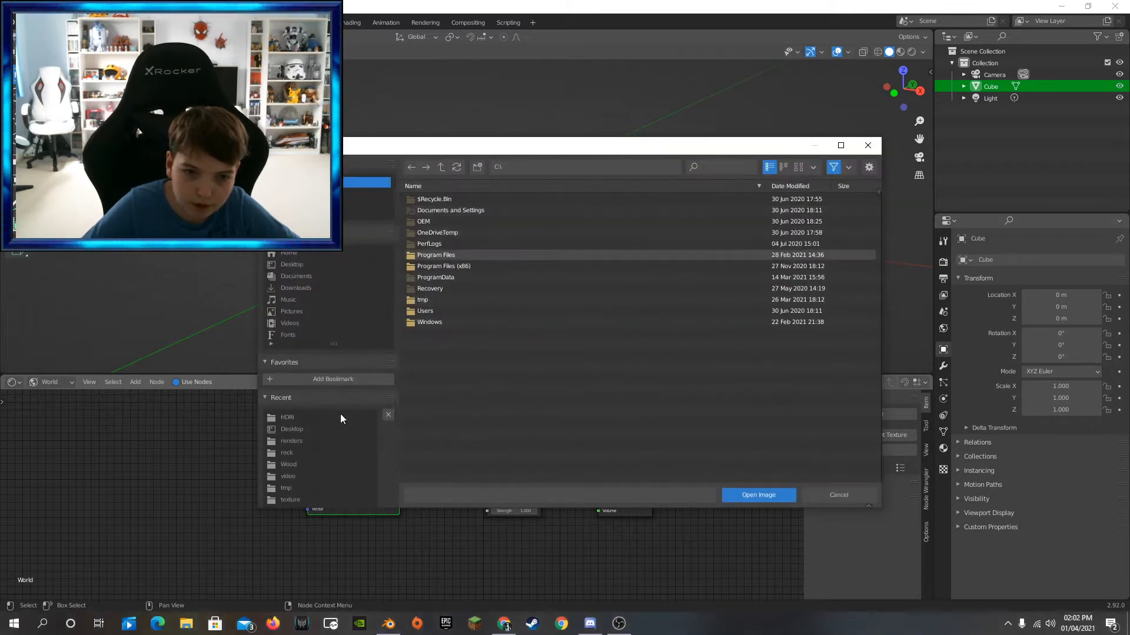
{"action": "left_click", "coordinate": [294, 416]}
{"action": "left_click", "coordinate": [445, 255]}
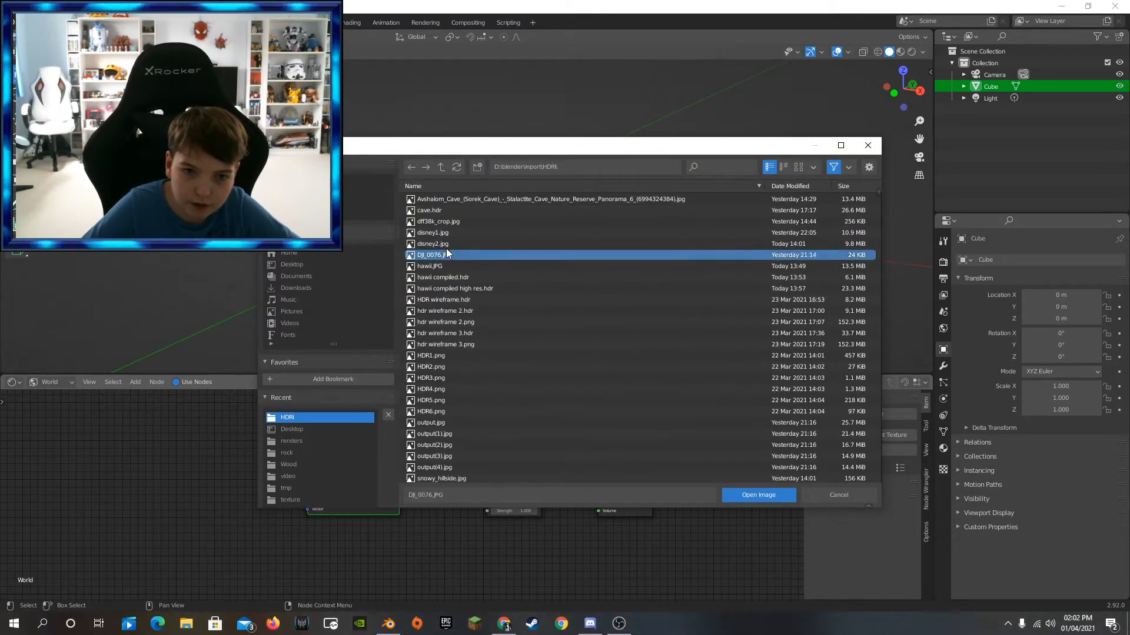
{"action": "double_click", "coordinate": [446, 246]}
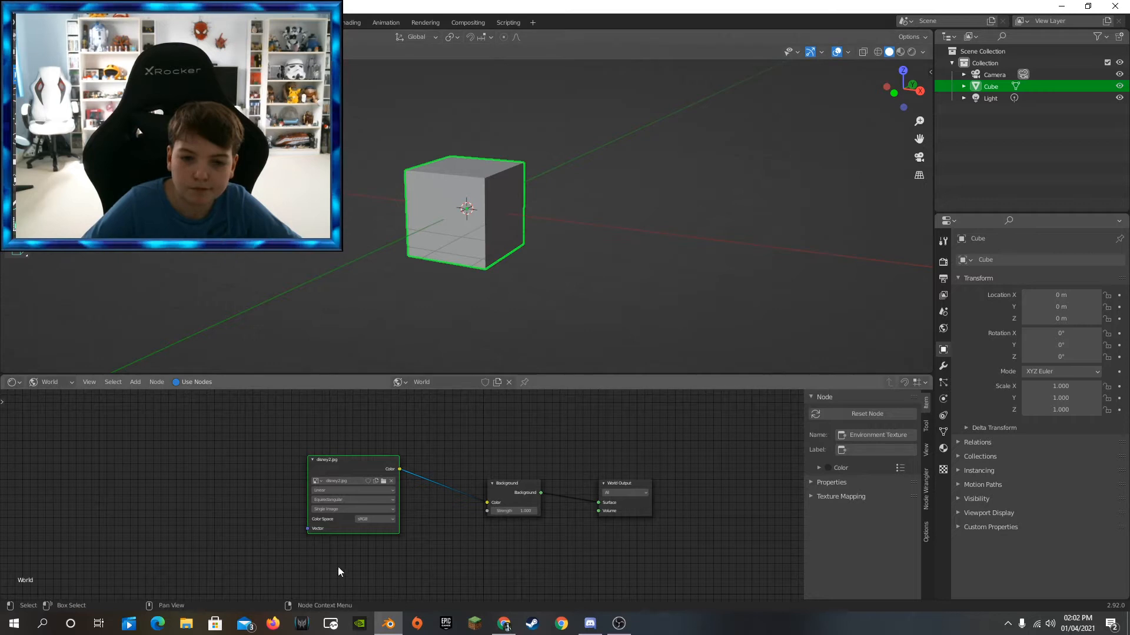
Set the scene's render engine to Cycles.
{"action": "left_click", "coordinate": [943, 261]}
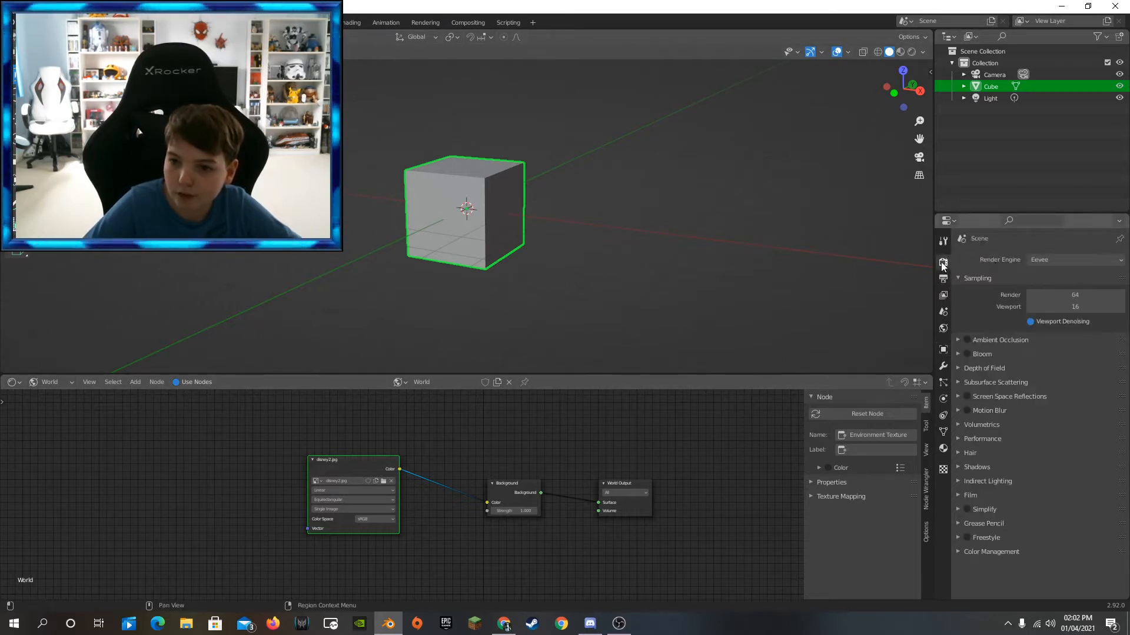
{"action": "left_click", "coordinate": [1041, 259]}
{"action": "left_click", "coordinate": [1048, 284]}
{"action": "left_click", "coordinate": [1047, 289]}
{"action": "left_click", "coordinate": [1029, 301]}
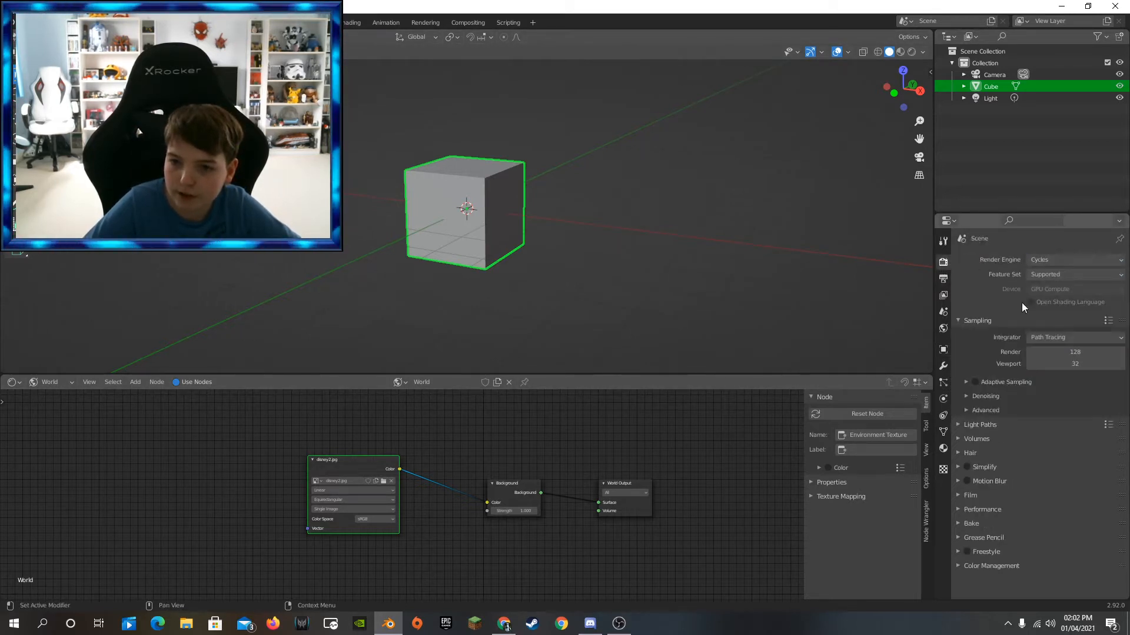
Switch the 3D viewport to rendered shading and look around the panorama surrounding the cube.
{"action": "left_click", "coordinate": [911, 52]}
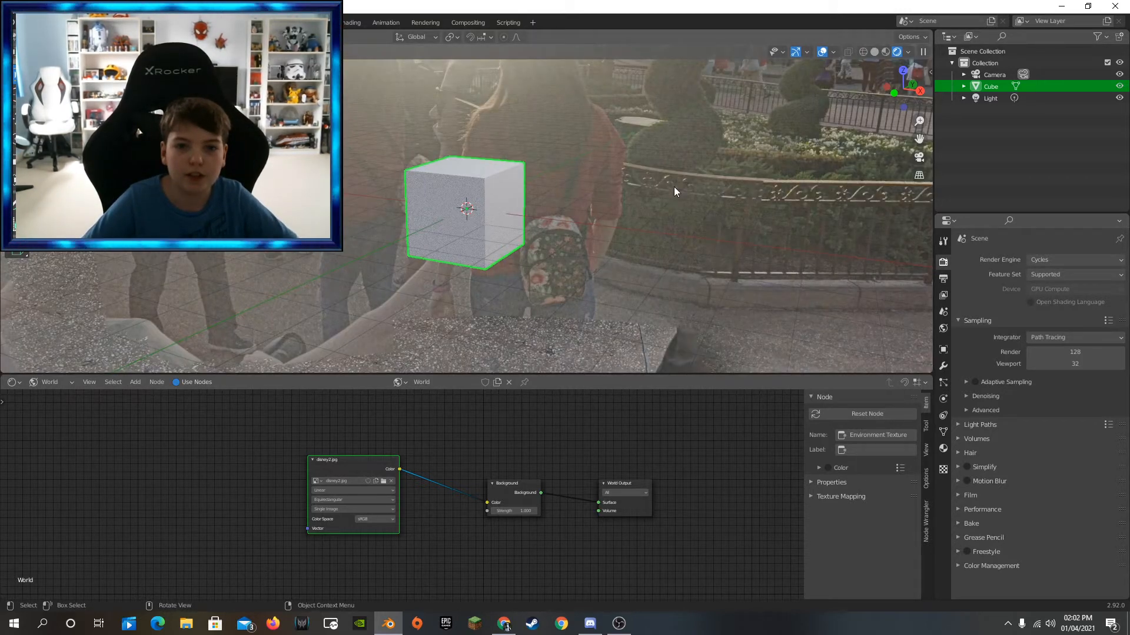
{"action": "middle_click_drag", "start_coordinate": [674, 186], "coordinate": [524, 150]}
{"action": "middle_click_drag", "start_coordinate": [476, 228], "coordinate": [506, 163]}
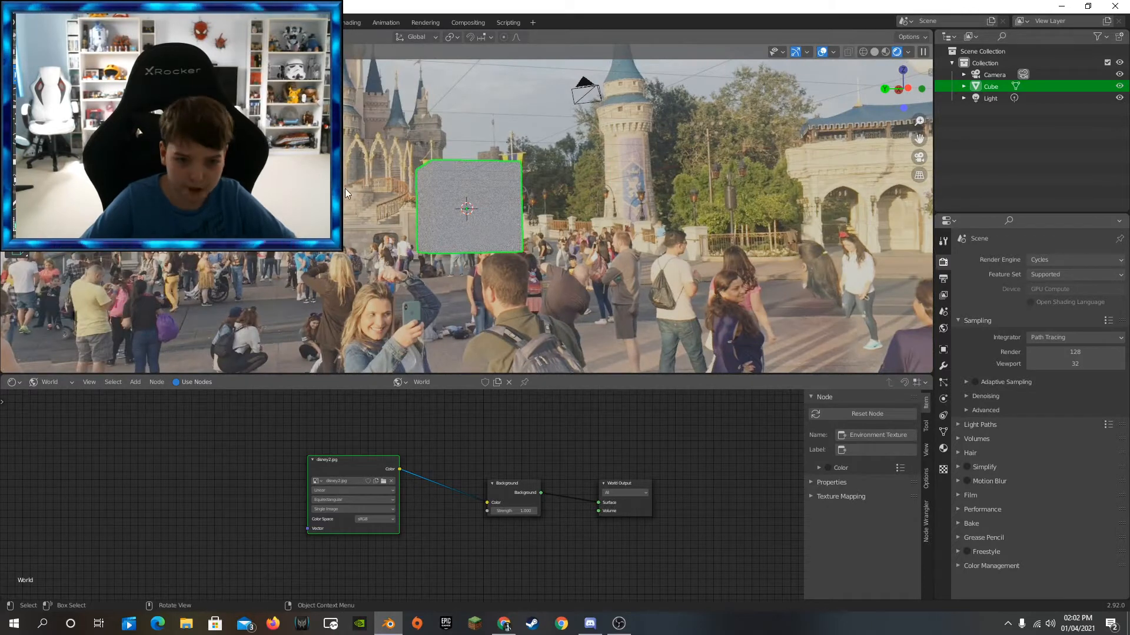
{"action": "middle_click_drag", "start_coordinate": [491, 137], "coordinate": [479, 279]}
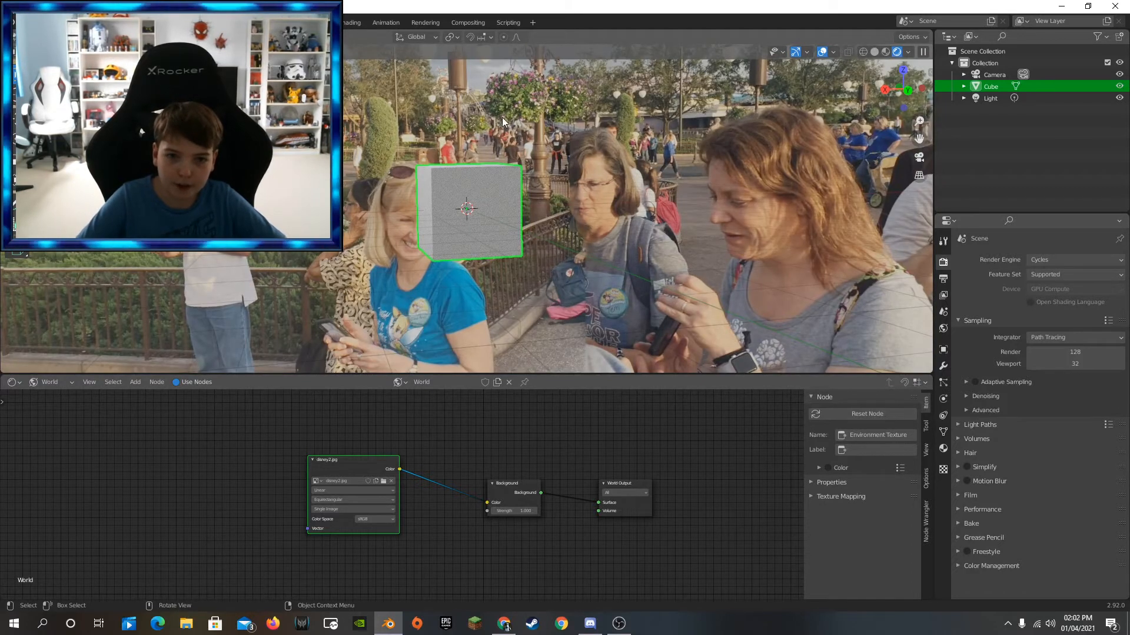
Delete the light and the cube from the scene.
{"action": "left_click", "coordinate": [989, 97]}
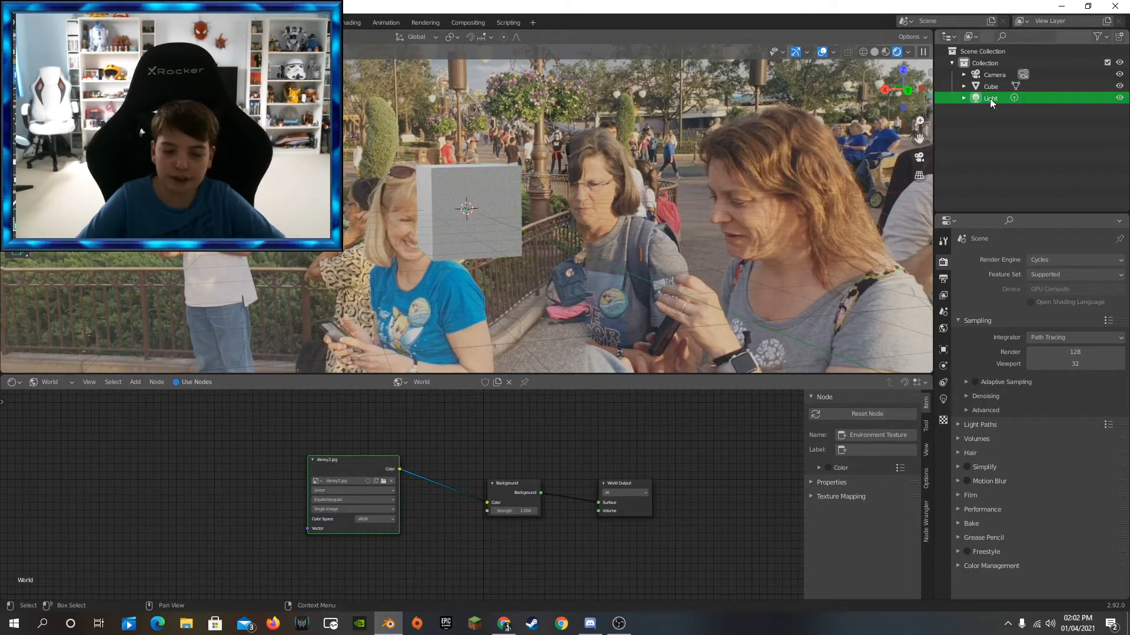
{"action": "key", "text": "Delete"}
{"action": "middle_click_drag", "start_coordinate": [704, 168], "coordinate": [595, 143]}
{"action": "left_click", "coordinate": [482, 189]}
{"action": "key", "text": "Delete"}
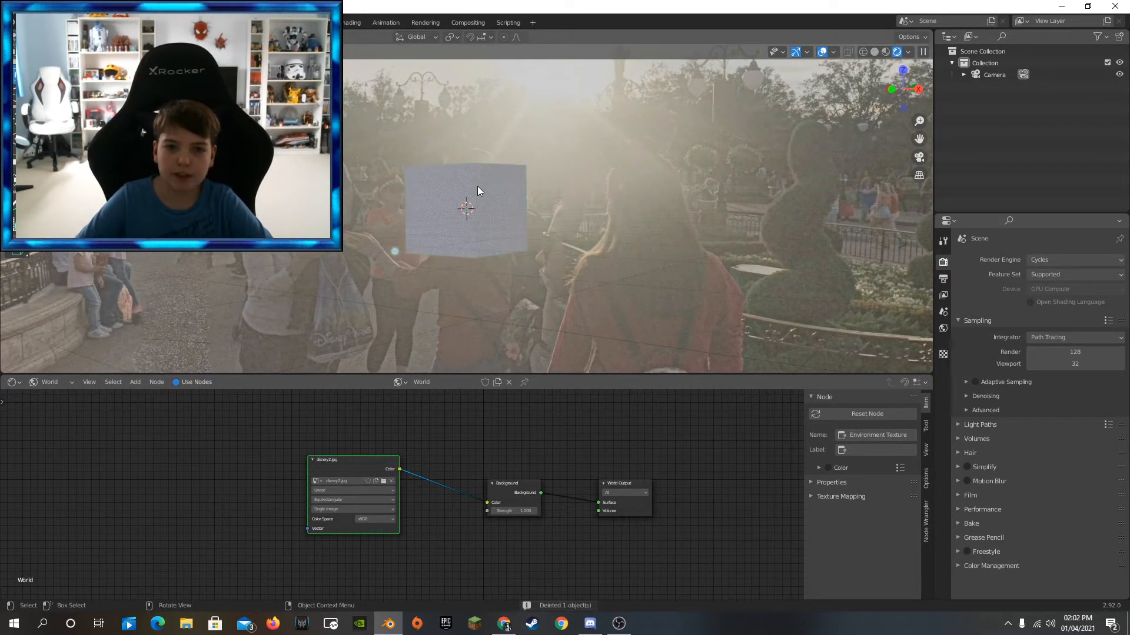
Set the camera's location to 0 m on all axes and its rotation to X 90°, Y 0°, Z 0°.
{"action": "left_click", "coordinate": [988, 75]}
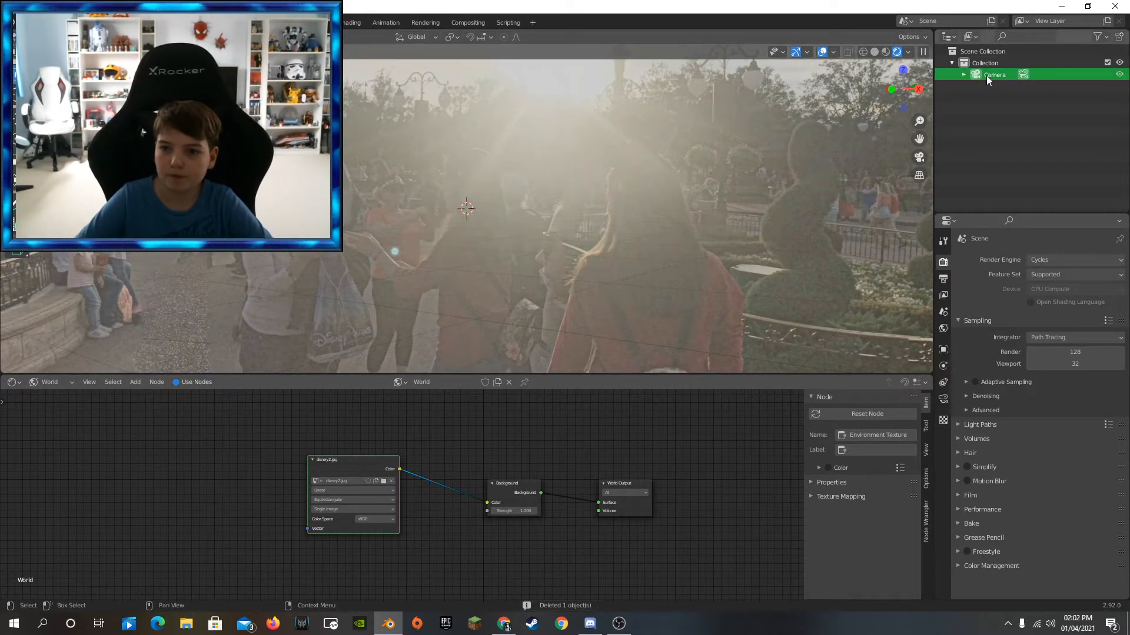
{"action": "left_click", "coordinate": [943, 351]}
{"action": "type", "text": "0"}
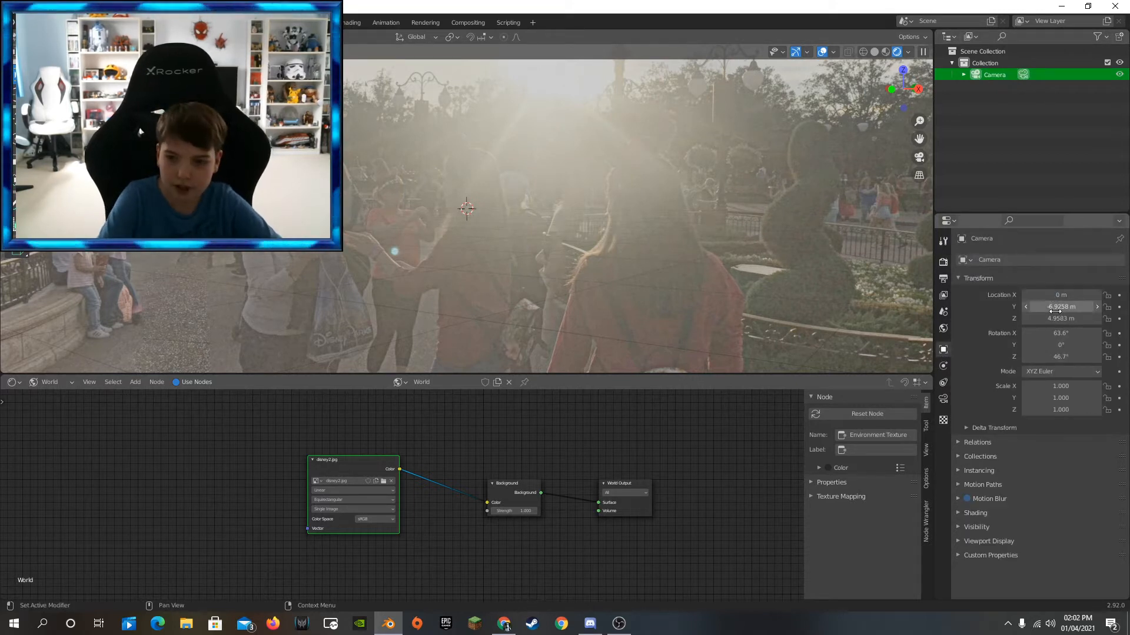
{"action": "key", "text": "Return"}
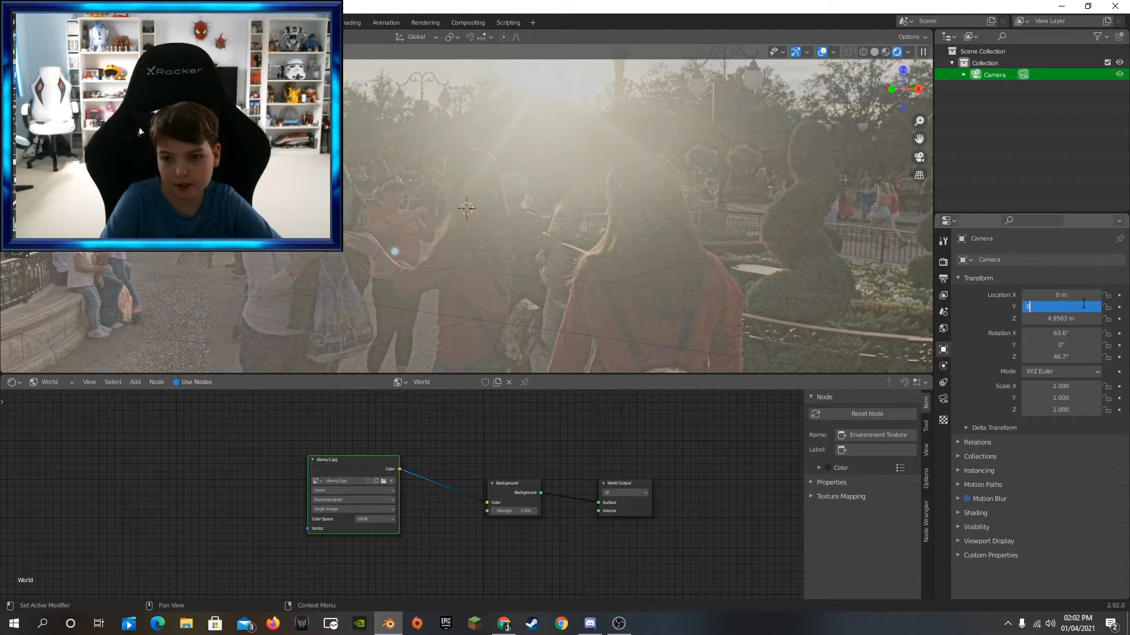
{"action": "left_click", "coordinate": [1082, 319]}
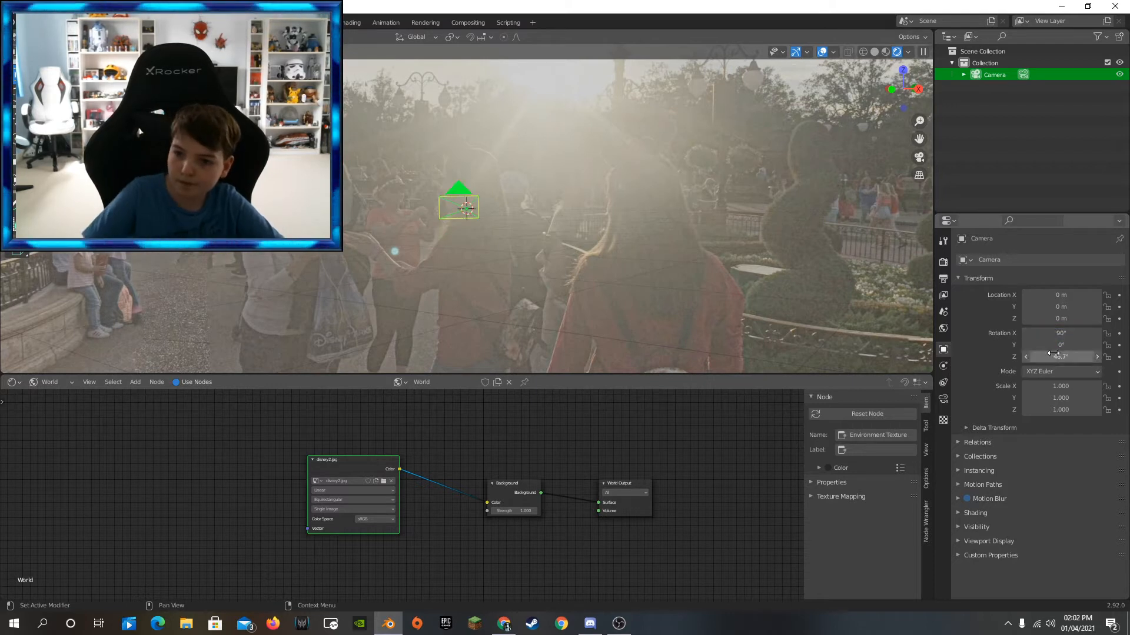
{"action": "key", "text": "Return"}
{"action": "scroll", "coordinate": [571, 247], "scroll_direction": "up", "scroll_amount": 3}
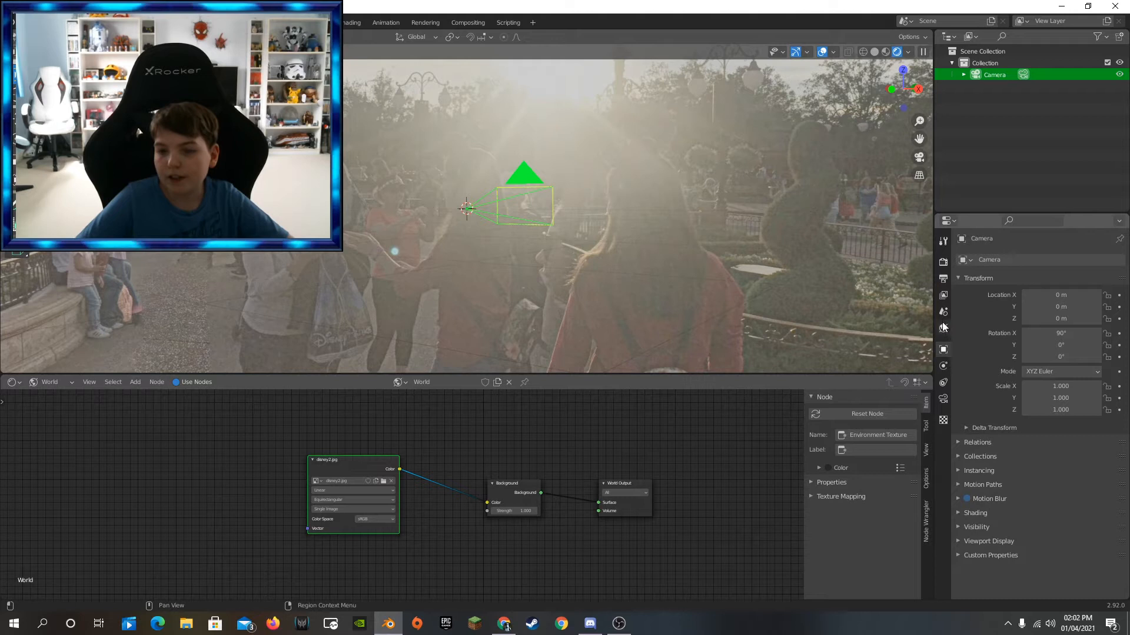
Set the render output file format to Radiance HDR.
{"action": "left_click", "coordinate": [942, 279]}
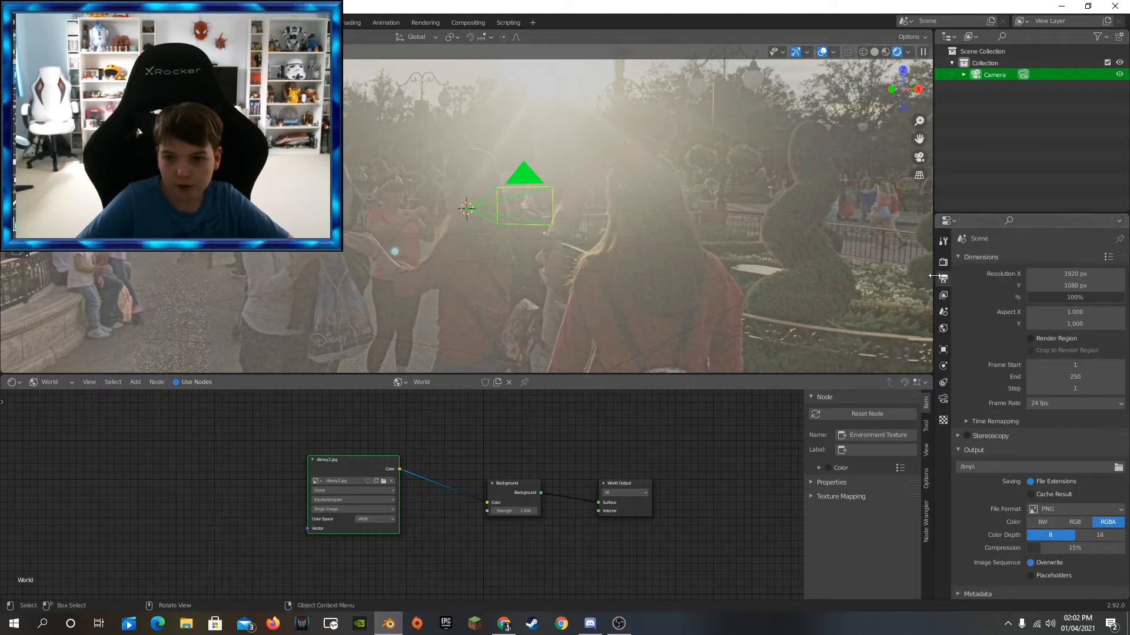
{"action": "left_click", "coordinate": [1064, 509]}
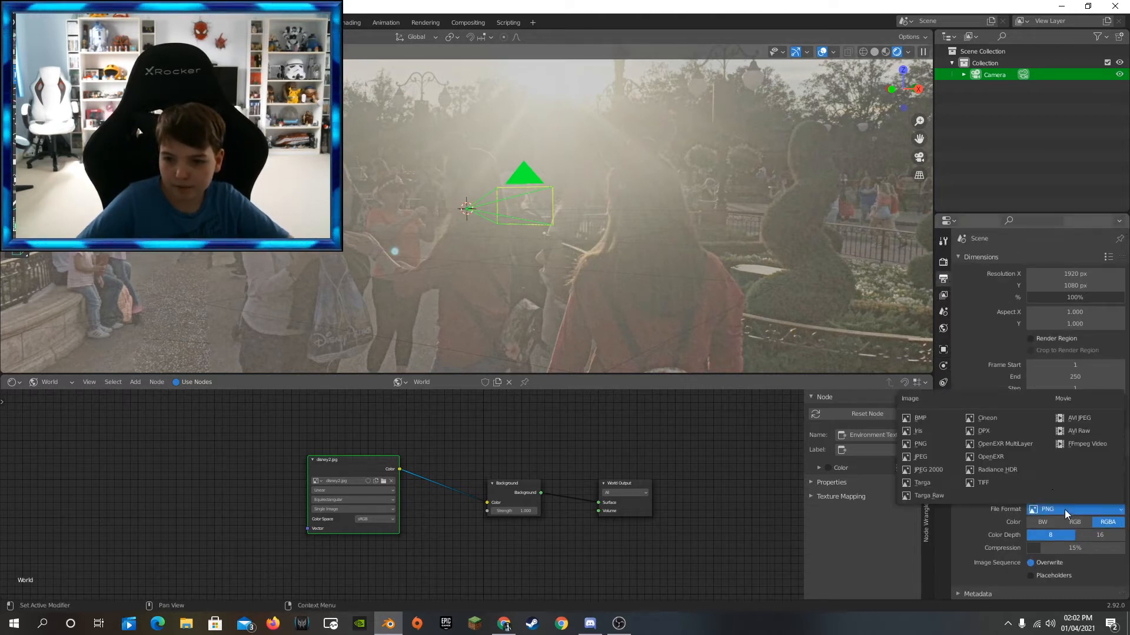
{"action": "left_click", "coordinate": [987, 470]}
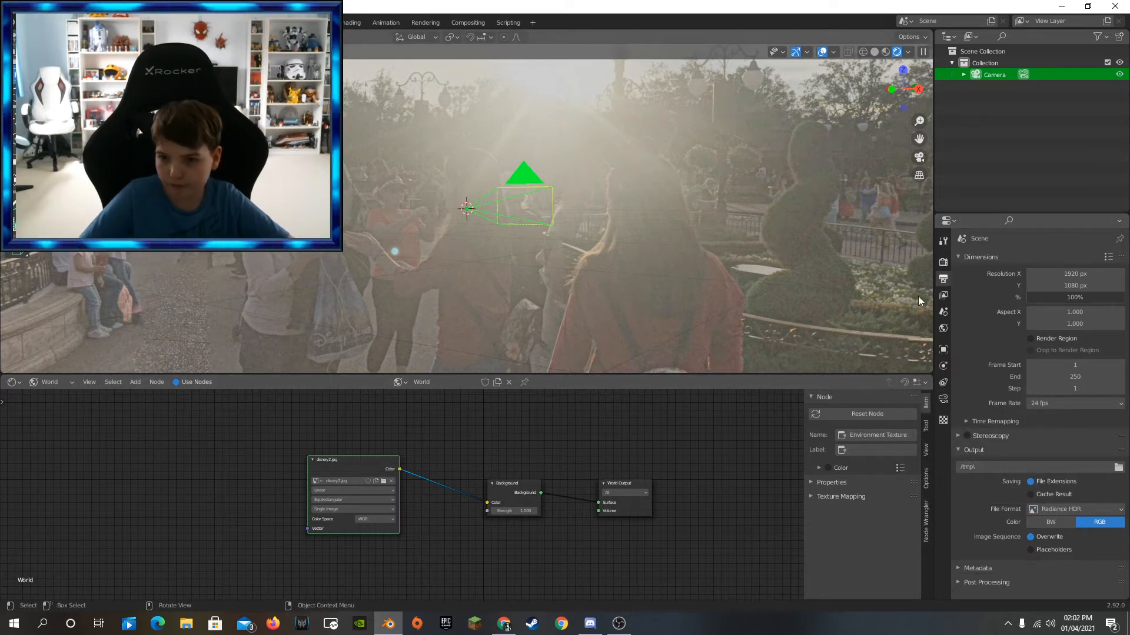
Change the camera lens to Panoramic with the Equirectangular panorama type.
{"action": "left_click", "coordinate": [945, 400]}
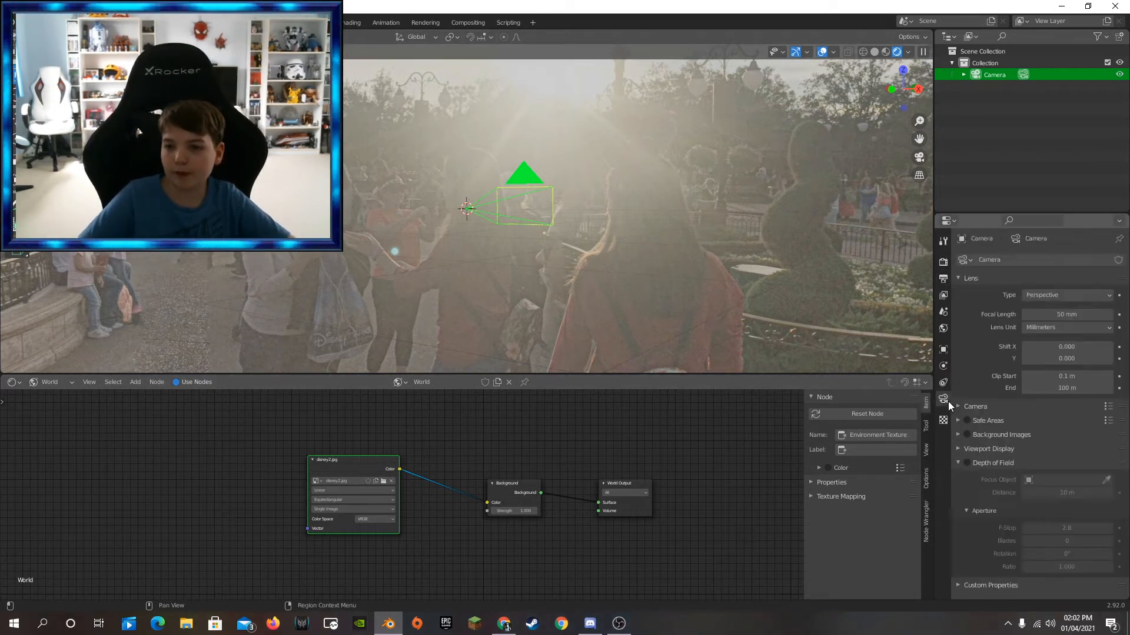
{"action": "left_click", "coordinate": [1063, 294]}
{"action": "left_click", "coordinate": [1050, 335]}
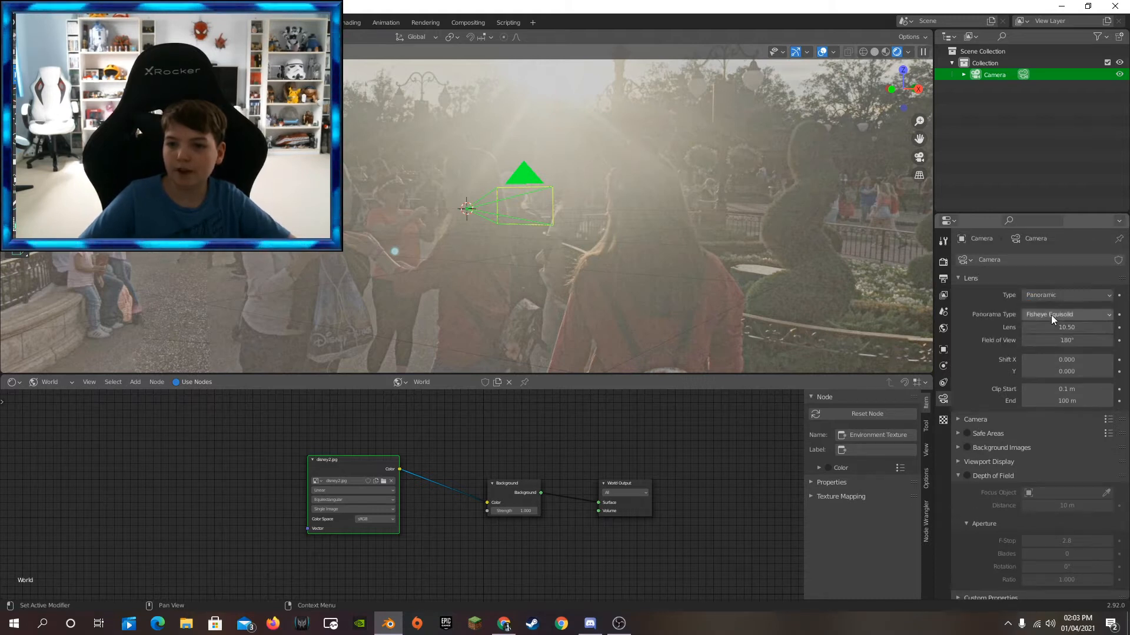
{"action": "left_click", "coordinate": [1051, 315]}
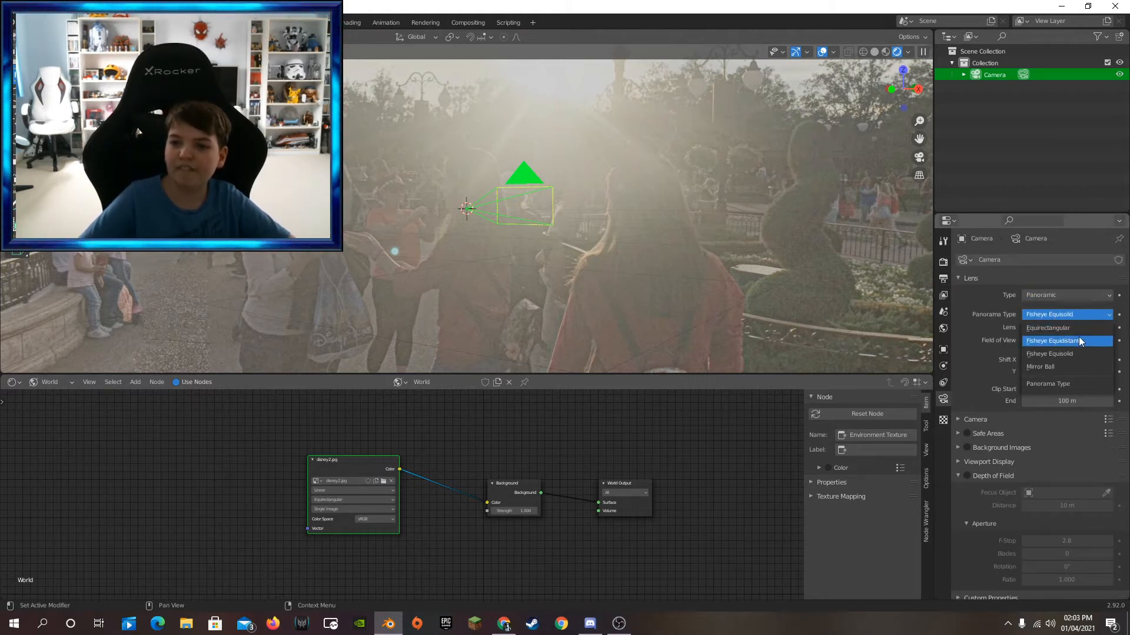
{"action": "left_click", "coordinate": [1054, 329]}
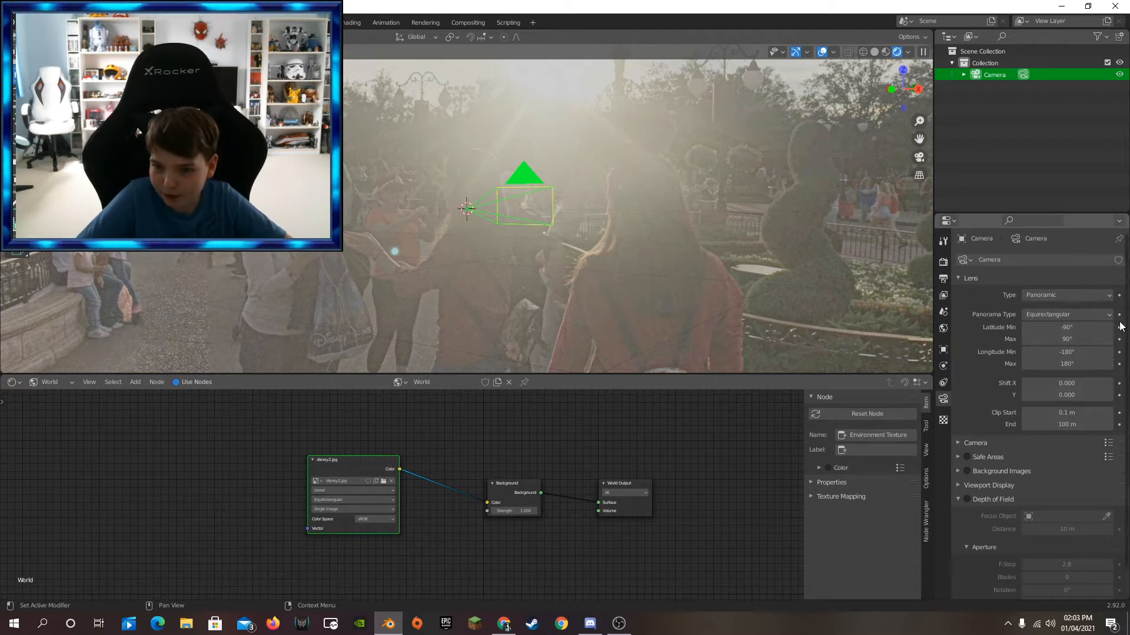
Add a sun light at the origin and move it just above the camera.
{"action": "middle_click_drag", "start_coordinate": [594, 246], "coordinate": [406, 195]}
{"action": "key", "text": "shift+a"}
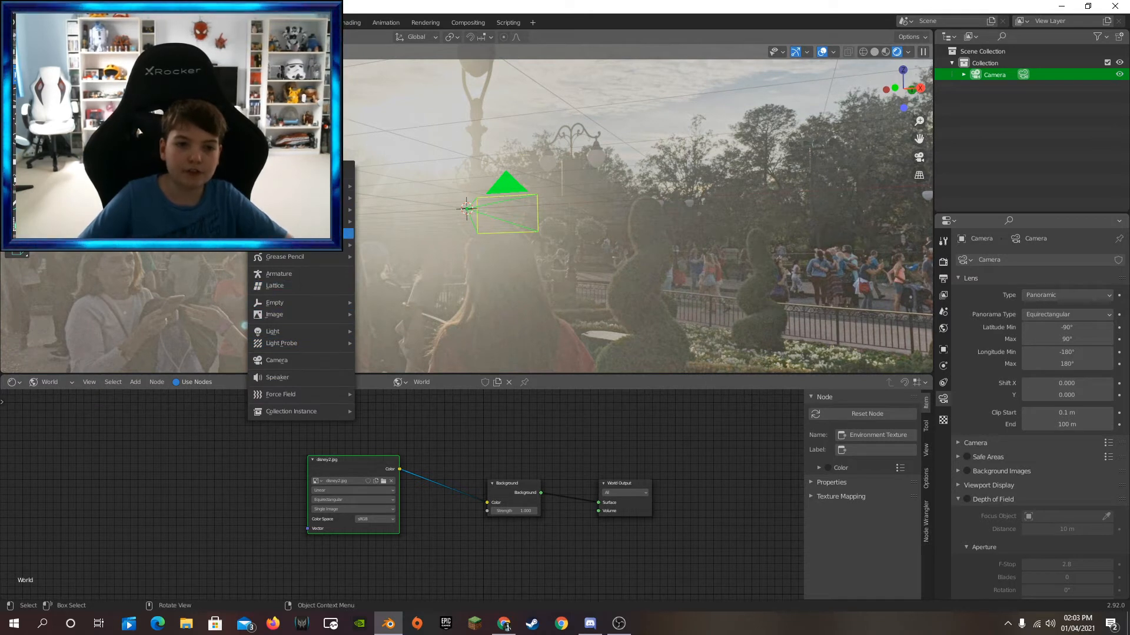
{"action": "mouse_move", "coordinate": [292, 330]}
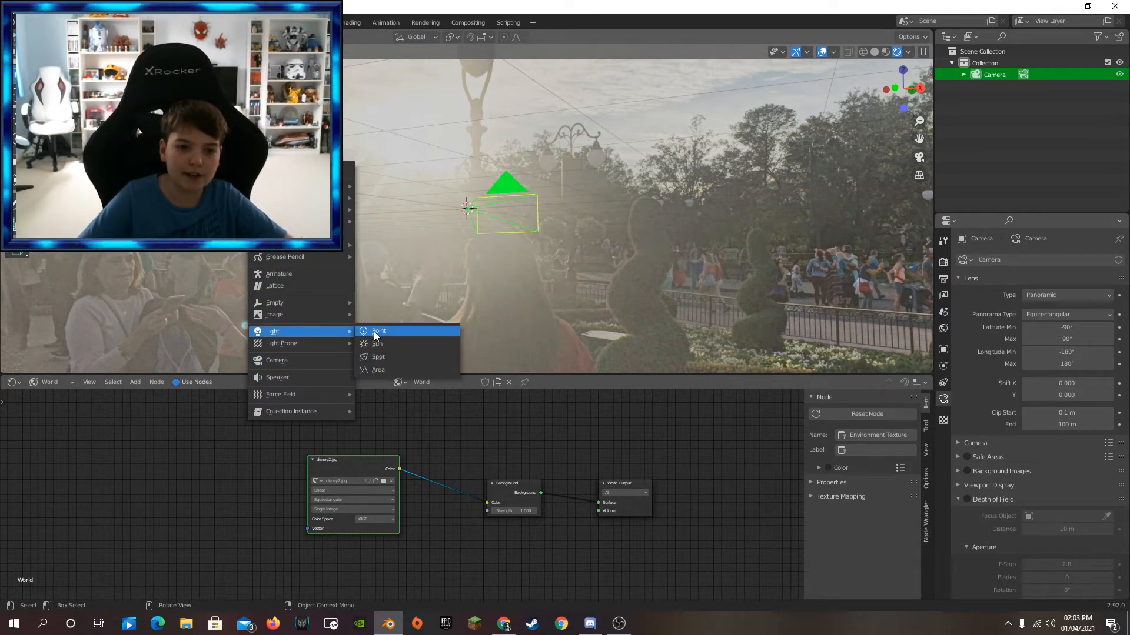
{"action": "left_click", "coordinate": [377, 345]}
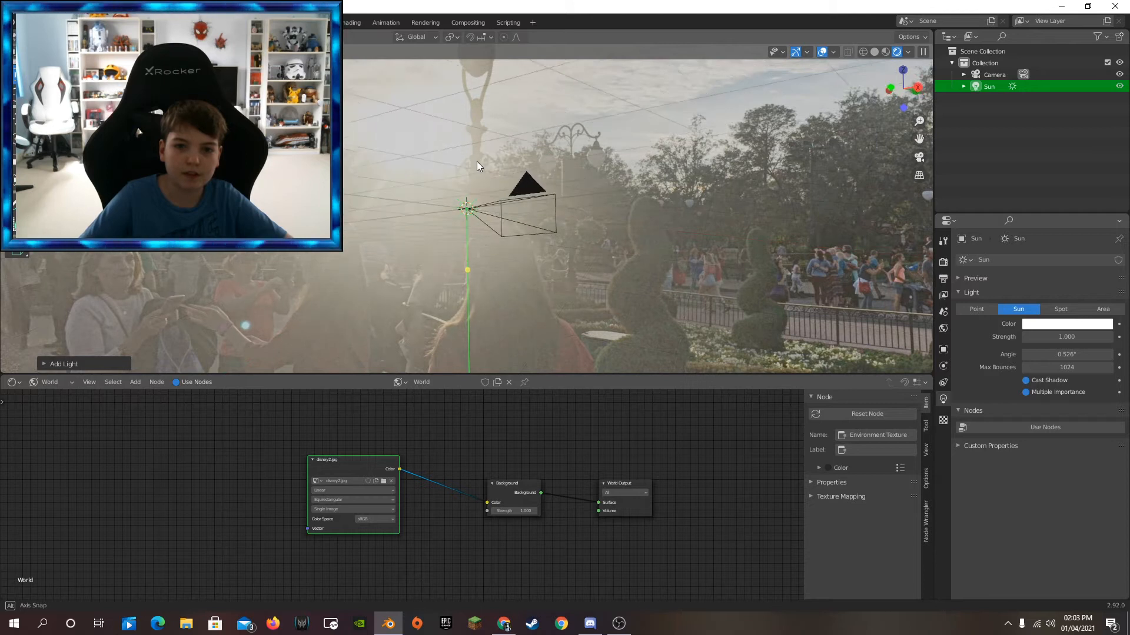
{"action": "middle_click_drag", "start_coordinate": [476, 161], "coordinate": [507, 161]}
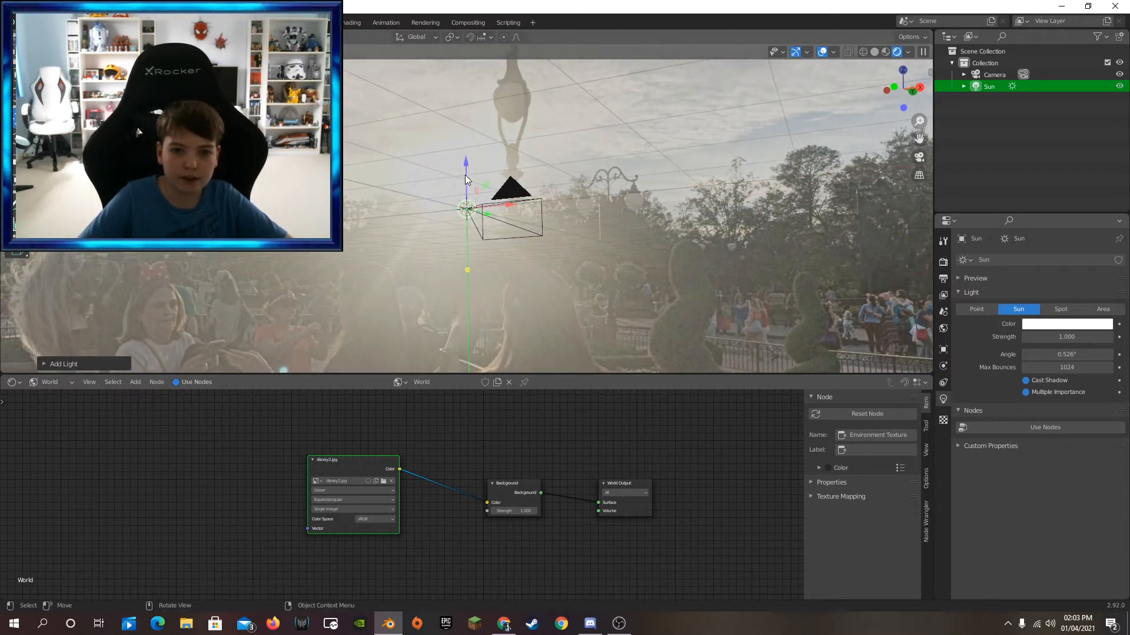
{"action": "key", "text": "g"}
{"action": "left_click", "coordinate": [494, 163]}
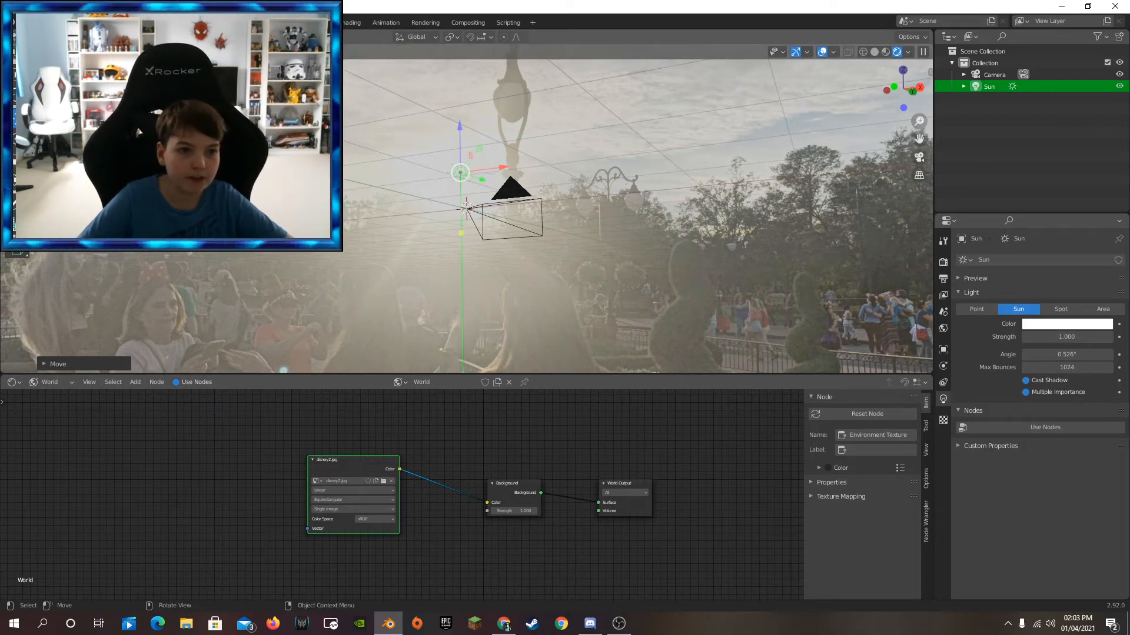
Rotate the sun light with the Rotate tool so its beam is angled instead of pointing straight down.
{"action": "left_click", "coordinate": [16, 136]}
{"action": "left_click_drag", "start_coordinate": [438, 153], "coordinate": [565, 321]}
{"action": "left_click_drag", "start_coordinate": [465, 168], "coordinate": [441, 147]}
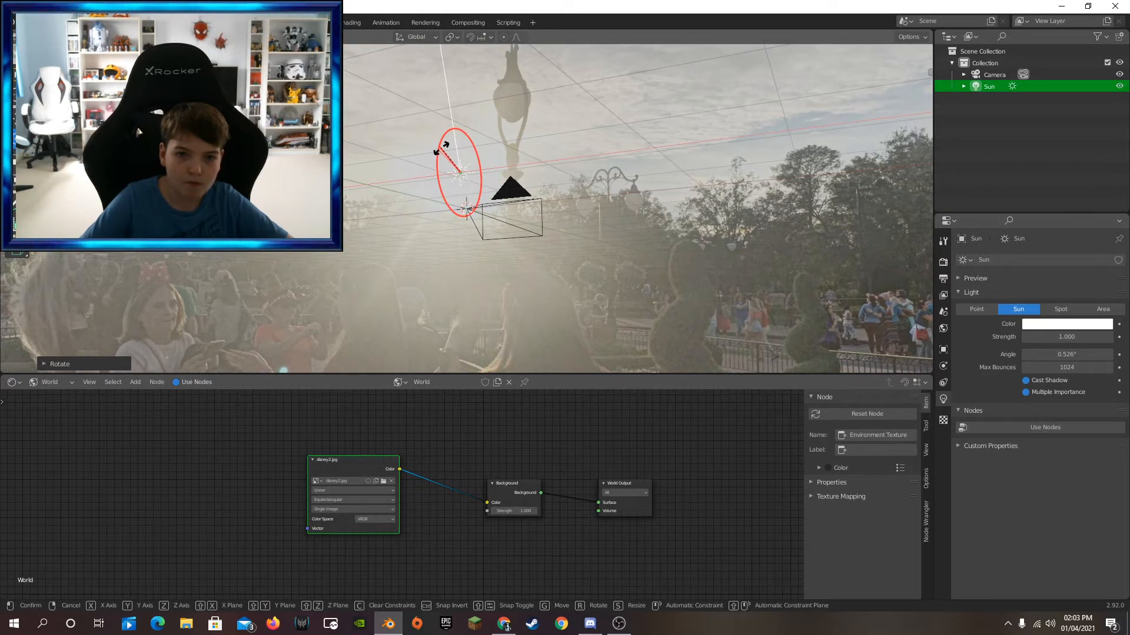
{"action": "left_click_drag", "start_coordinate": [443, 147], "coordinate": [510, 186]}
{"action": "middle_click_drag", "start_coordinate": [542, 245], "coordinate": [343, 168]}
Move the sun light along the Y axis away from the camera towards the photographed sun, and raise it slightly.
{"action": "key", "text": "g"}
{"action": "key", "text": "y"}
{"action": "left_click", "coordinate": [754, 208]}
{"action": "middle_click_drag", "start_coordinate": [749, 200], "coordinate": [717, 193]}
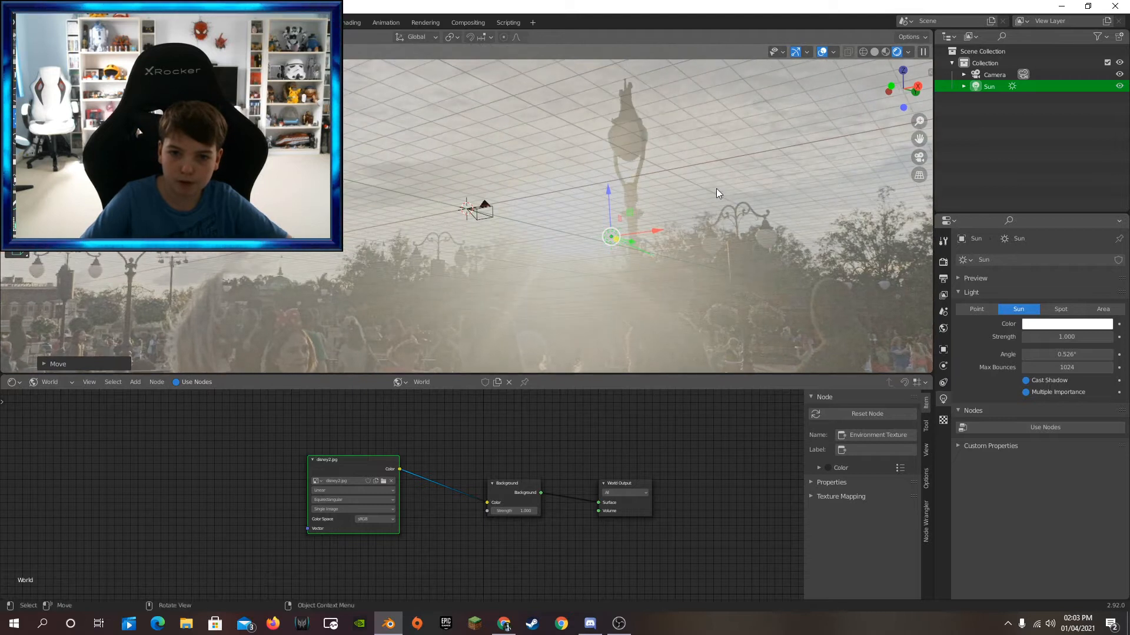
{"action": "left_click_drag", "start_coordinate": [616, 198], "coordinate": [614, 179]}
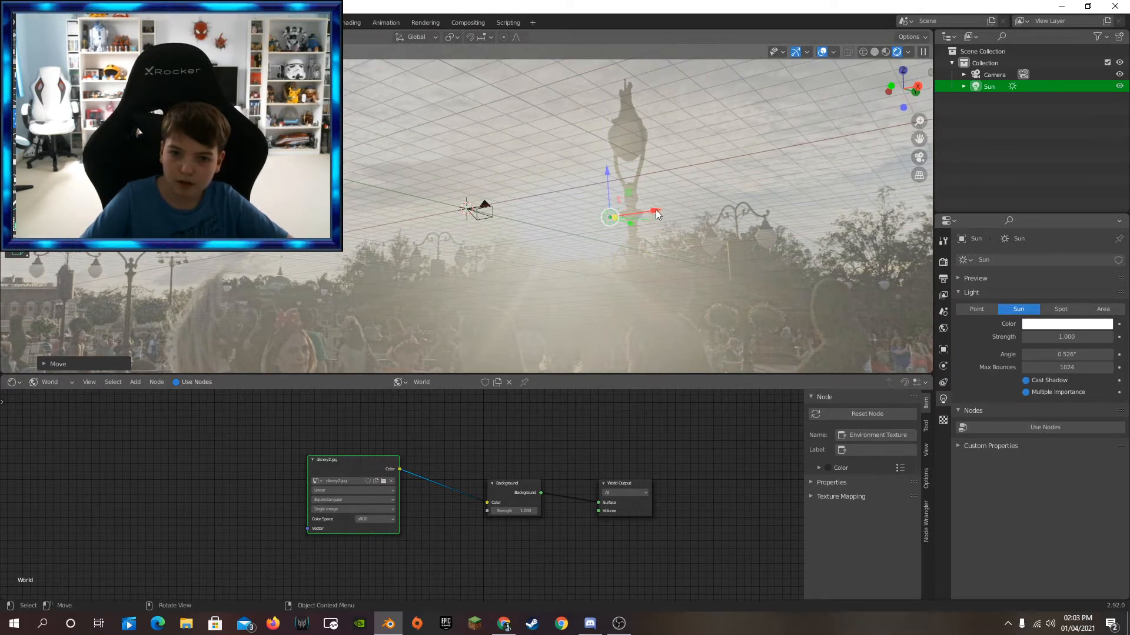
{"action": "middle_click_drag", "start_coordinate": [609, 207], "coordinate": [596, 227]}
Deselect the sun light and set the output resolution percentage to 400%.
{"action": "left_click", "coordinate": [943, 263]}
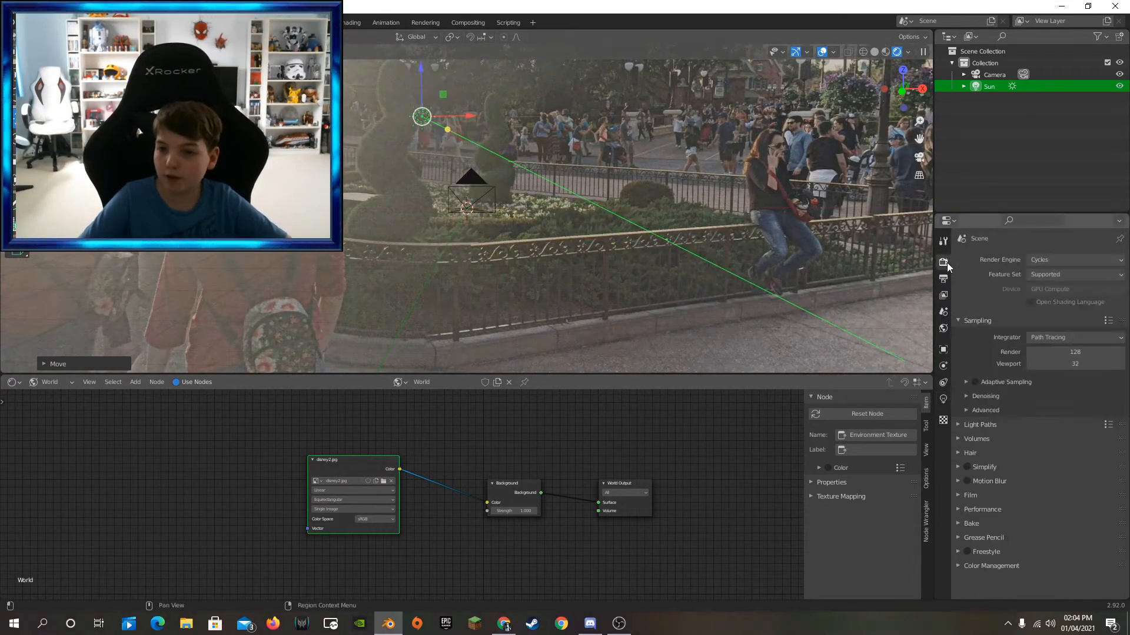
{"action": "left_click", "coordinate": [943, 278]}
{"action": "left_click", "coordinate": [916, 349]}
{"action": "left_click", "coordinate": [1088, 298]}
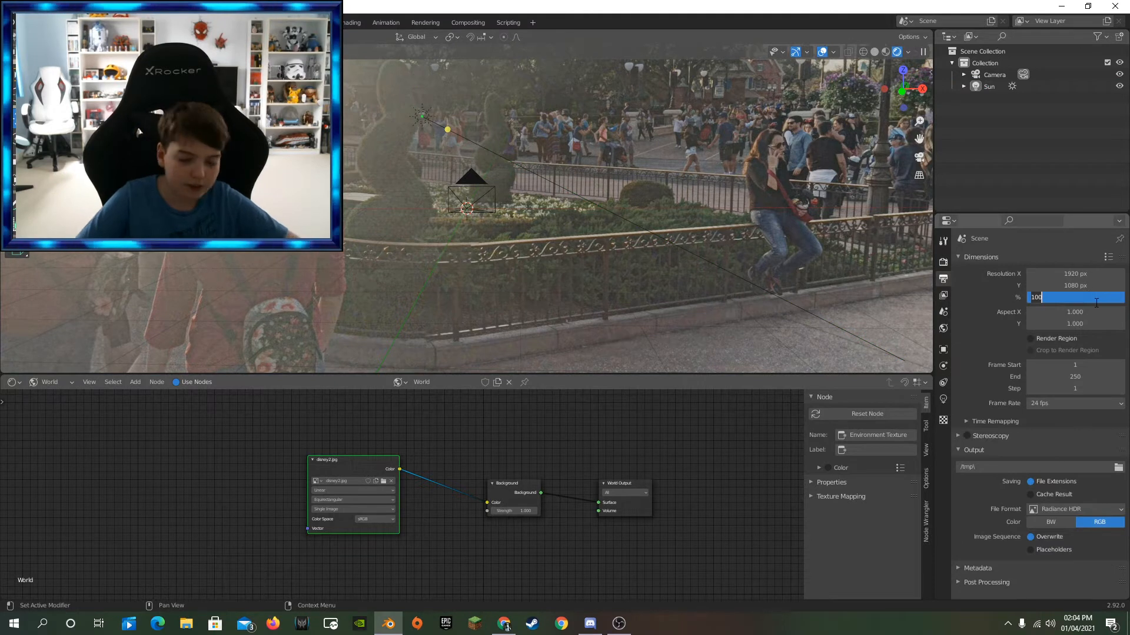
{"action": "type", "text": "400"}
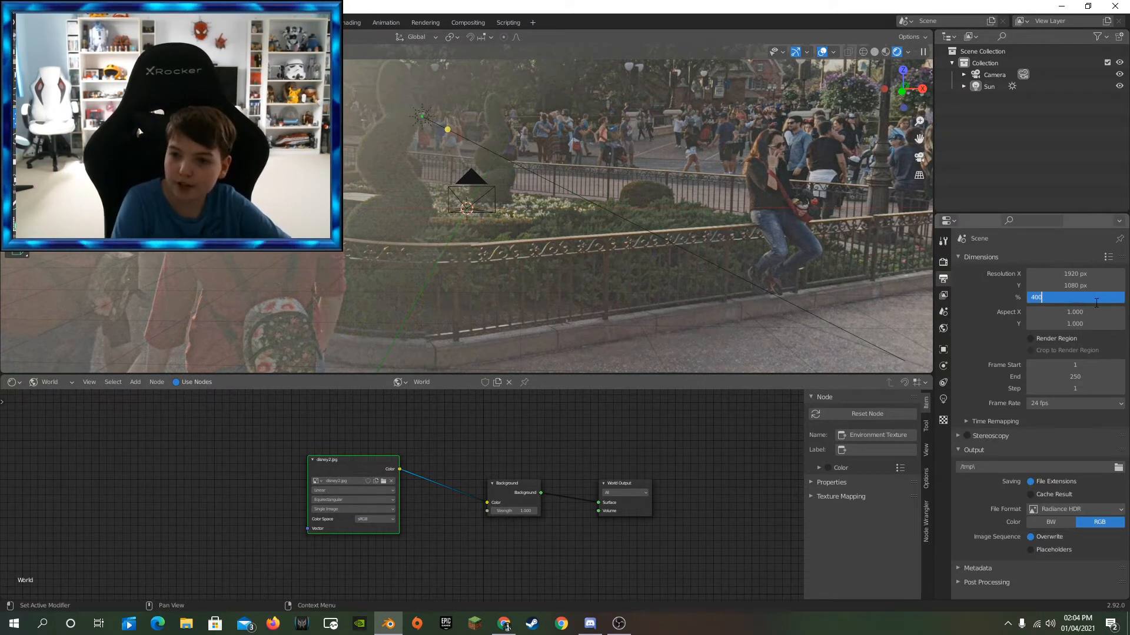
{"action": "key", "text": "Return"}
{"action": "scroll", "coordinate": [588, 200], "scroll_direction": "down", "scroll_amount": 4}
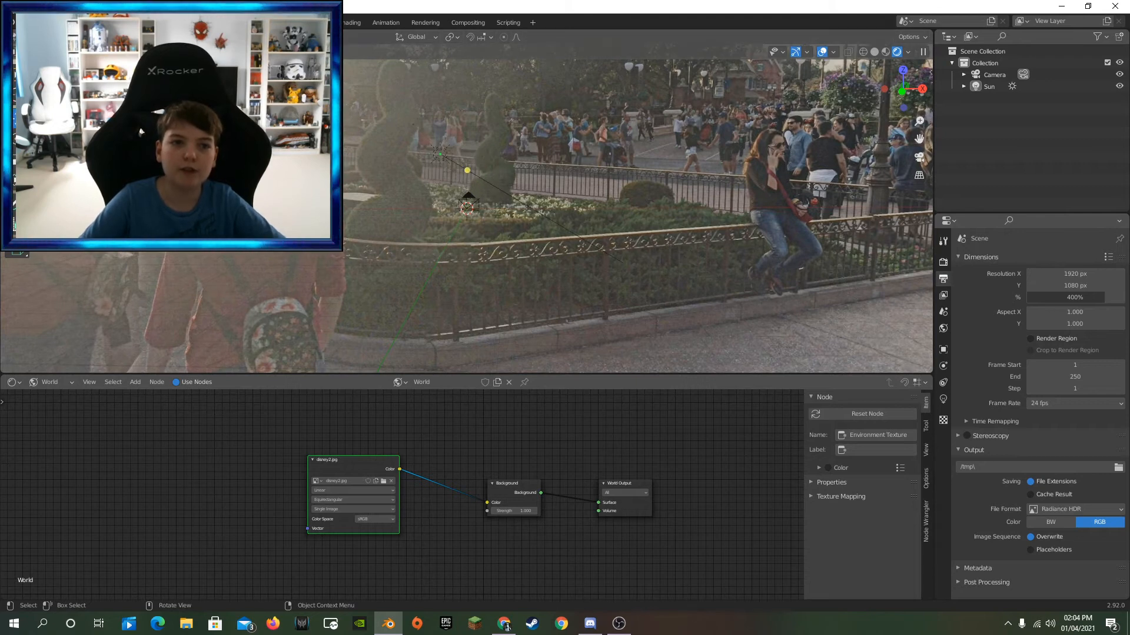
Render the panorama as a still image and inspect it up close while it renders.
{"action": "key", "text": "F12"}
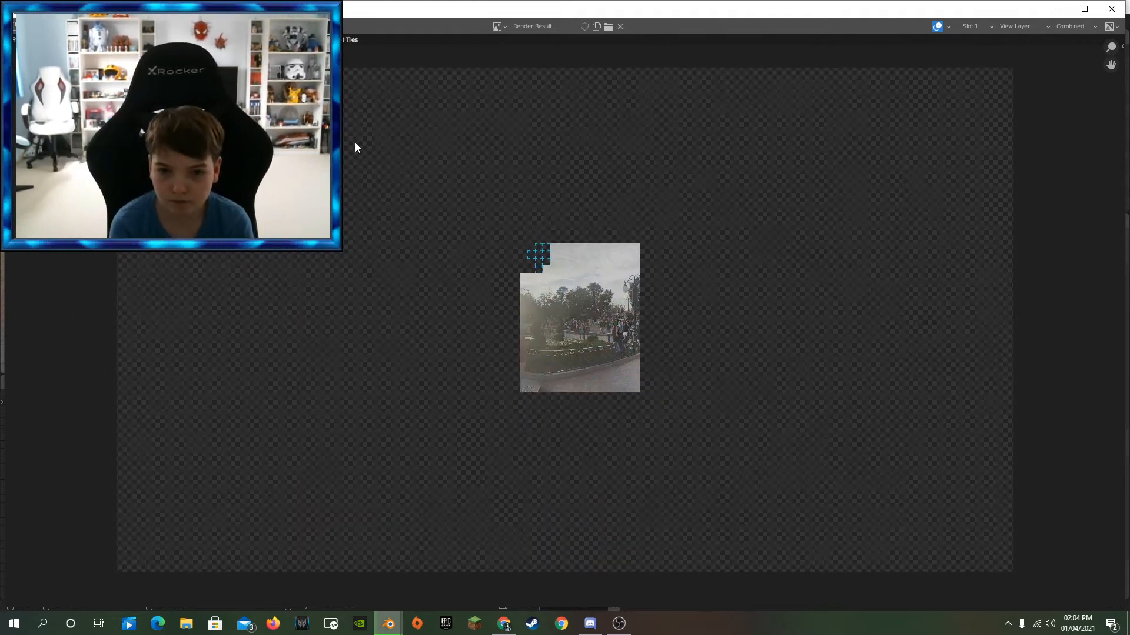
{"action": "scroll", "coordinate": [355, 142], "scroll_direction": "up", "scroll_amount": 10}
{"action": "scroll", "coordinate": [354, 249], "scroll_direction": "down", "scroll_amount": 6}
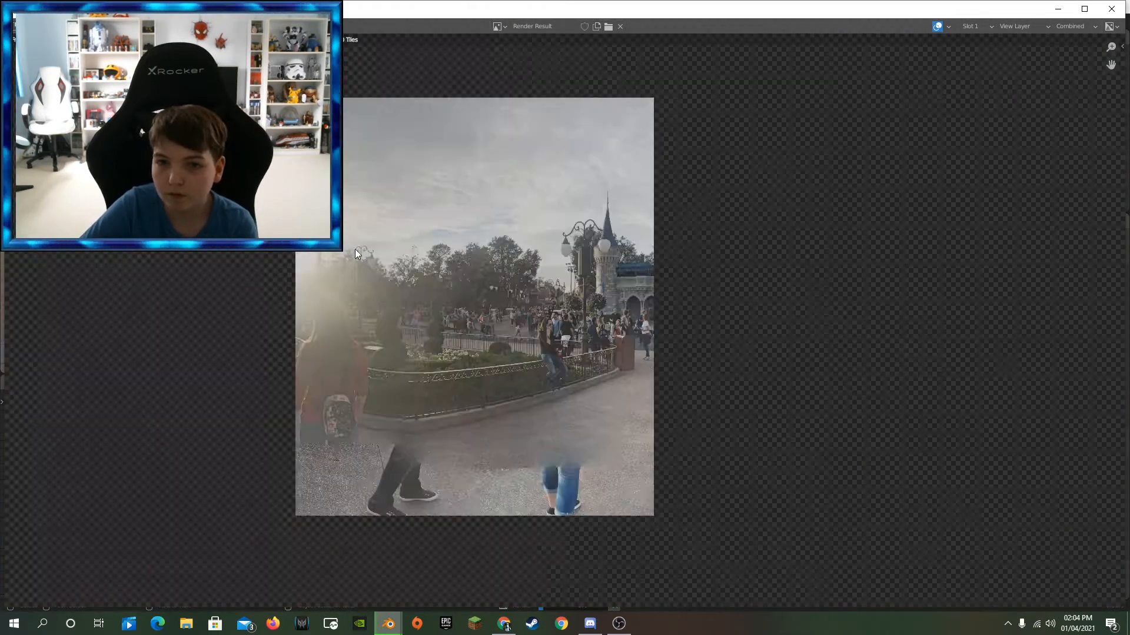
{"action": "scroll", "coordinate": [354, 249], "scroll_direction": "down", "scroll_amount": 3}
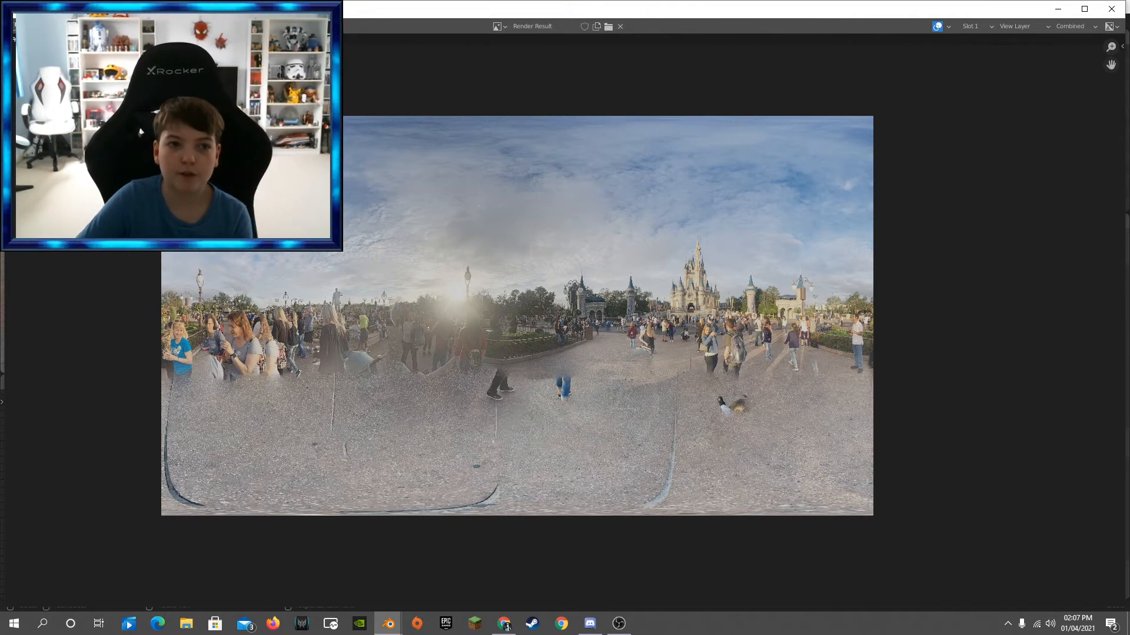
Save the rendered panorama as a Radiance HDR image in the HDRI folder, with a file name starting with disney2.
{"action": "key", "text": "shift+alt+s"}
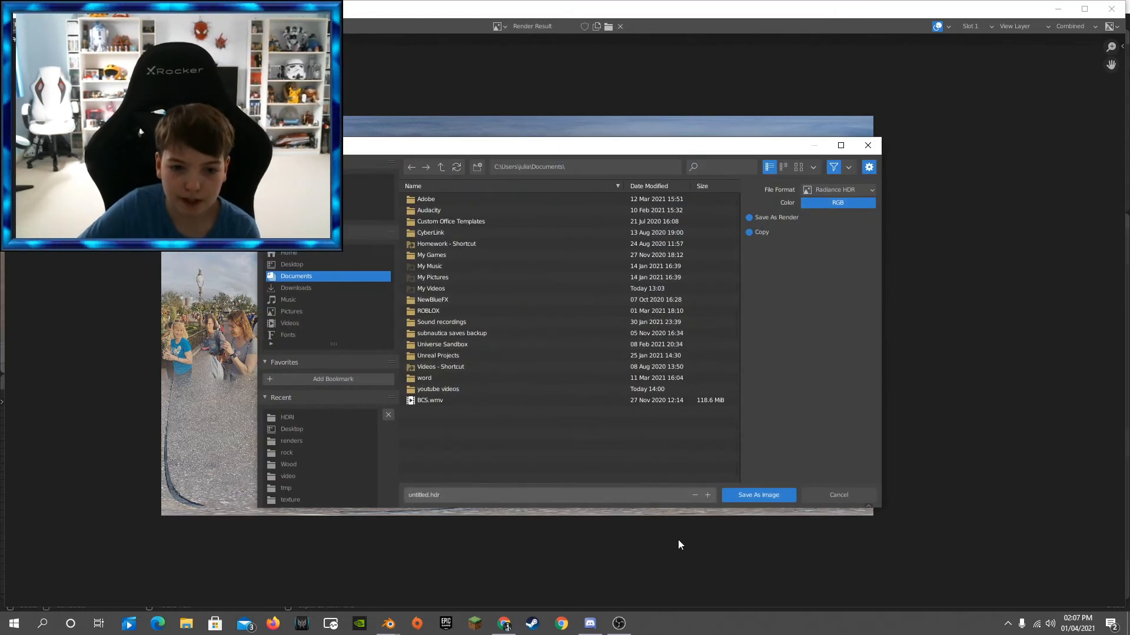
{"action": "left_click", "coordinate": [445, 492]}
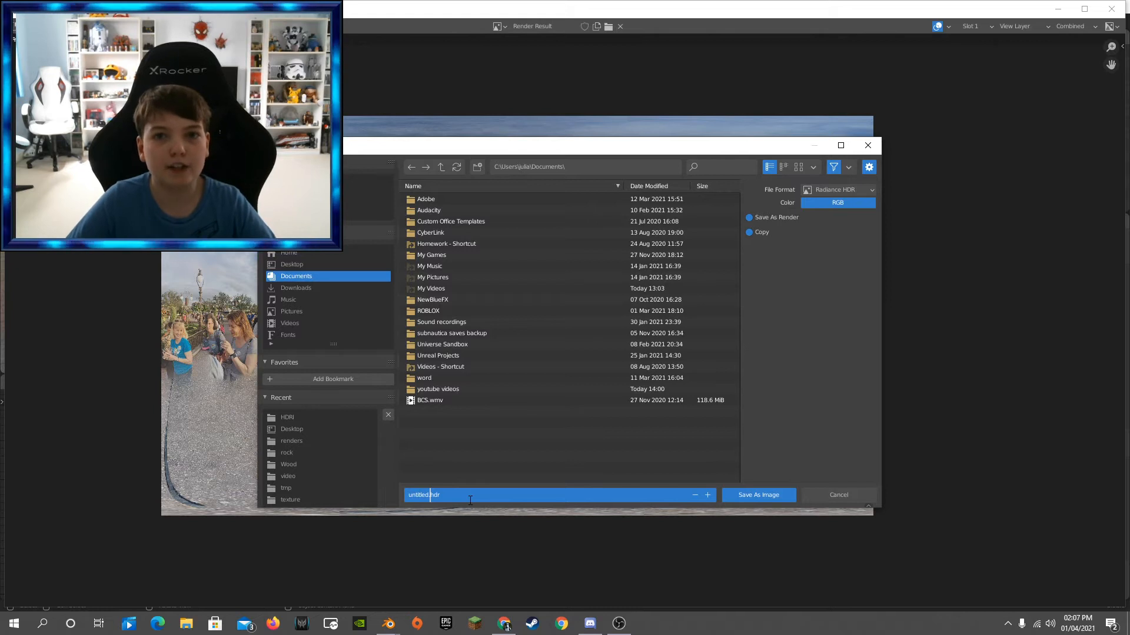
{"action": "double_click", "coordinate": [293, 419]}
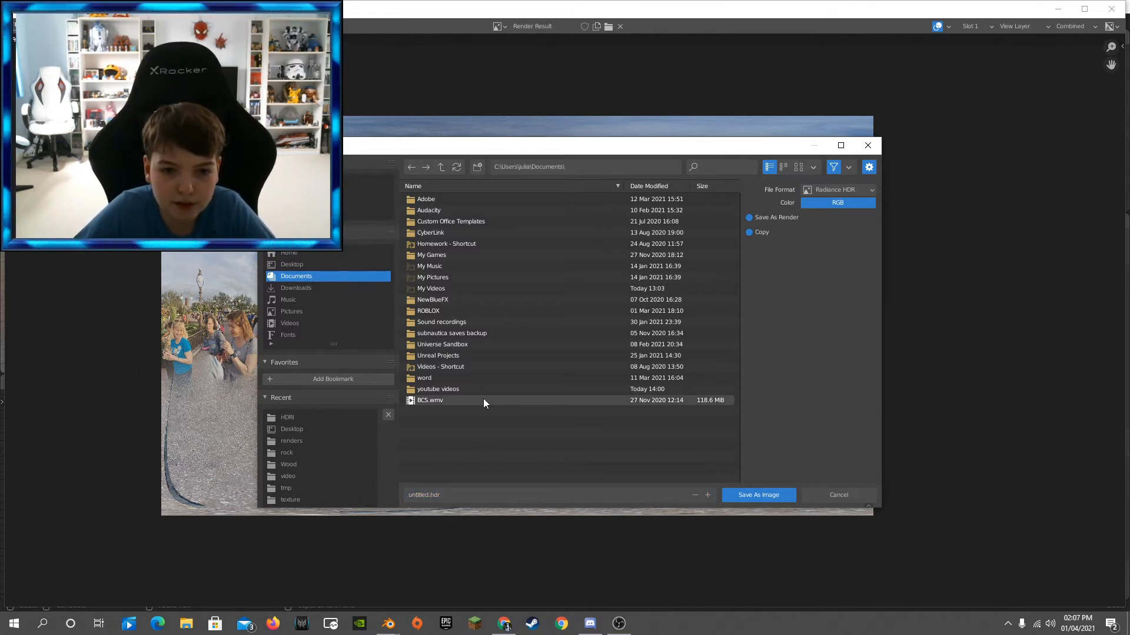
{"action": "left_click", "coordinate": [284, 418]}
{"action": "left_click", "coordinate": [426, 494]}
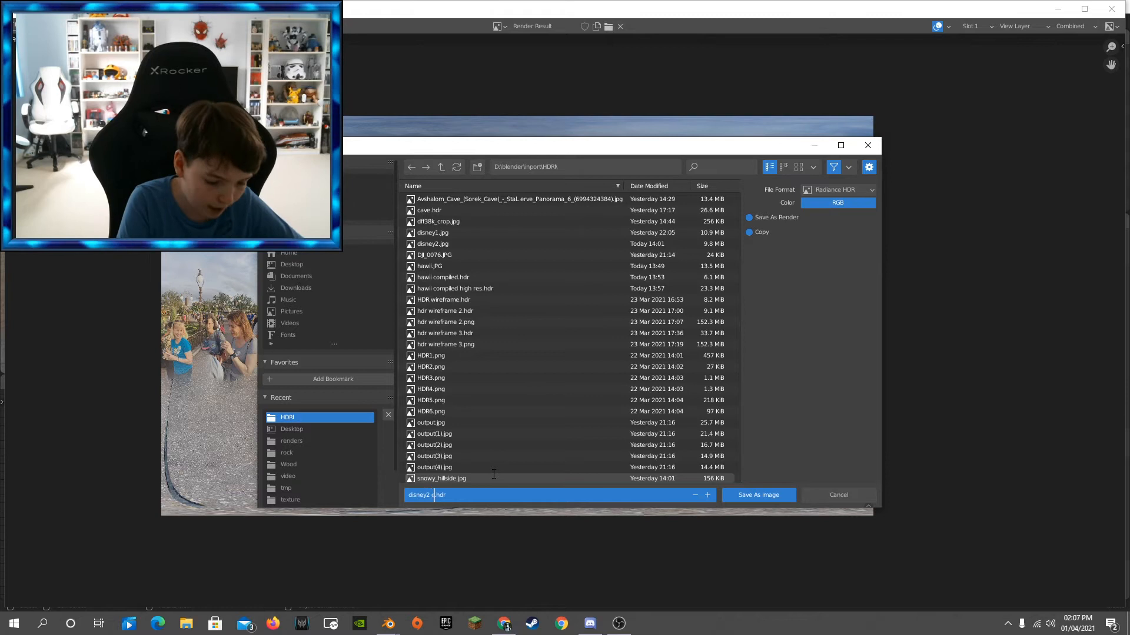
{"action": "left_click", "coordinate": [744, 494]}
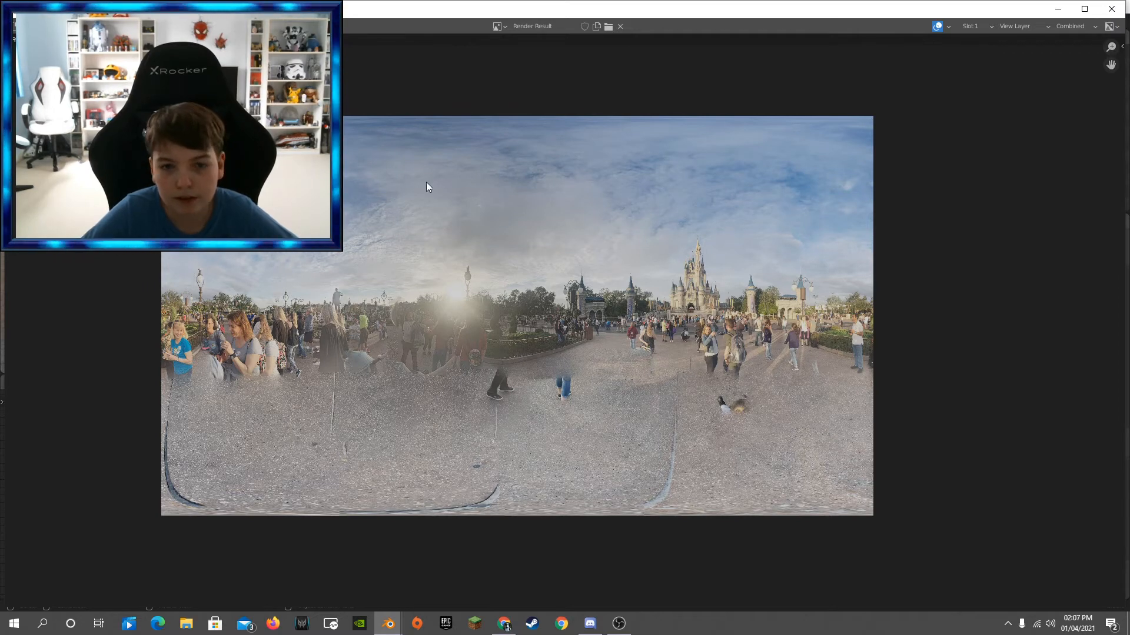
Close the render result and start a new default scene without saving the current file.
{"action": "left_click", "coordinate": [1112, 8]}
{"action": "left_click", "coordinate": [1115, 6]}
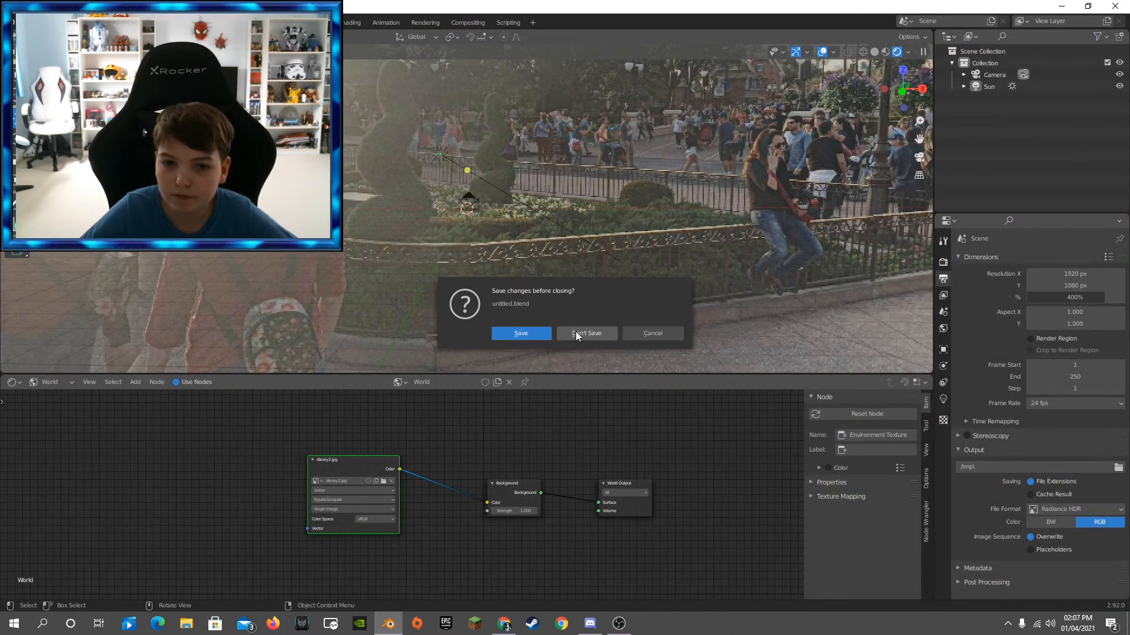
{"action": "left_click", "coordinate": [653, 334]}
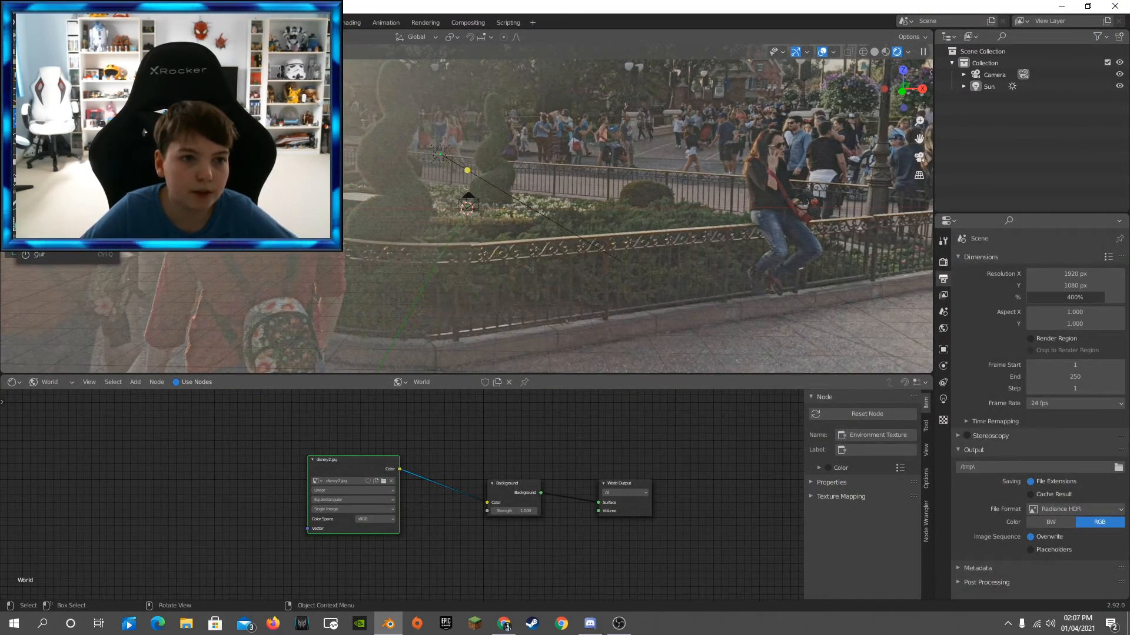
{"action": "left_click", "coordinate": [143, 36]}
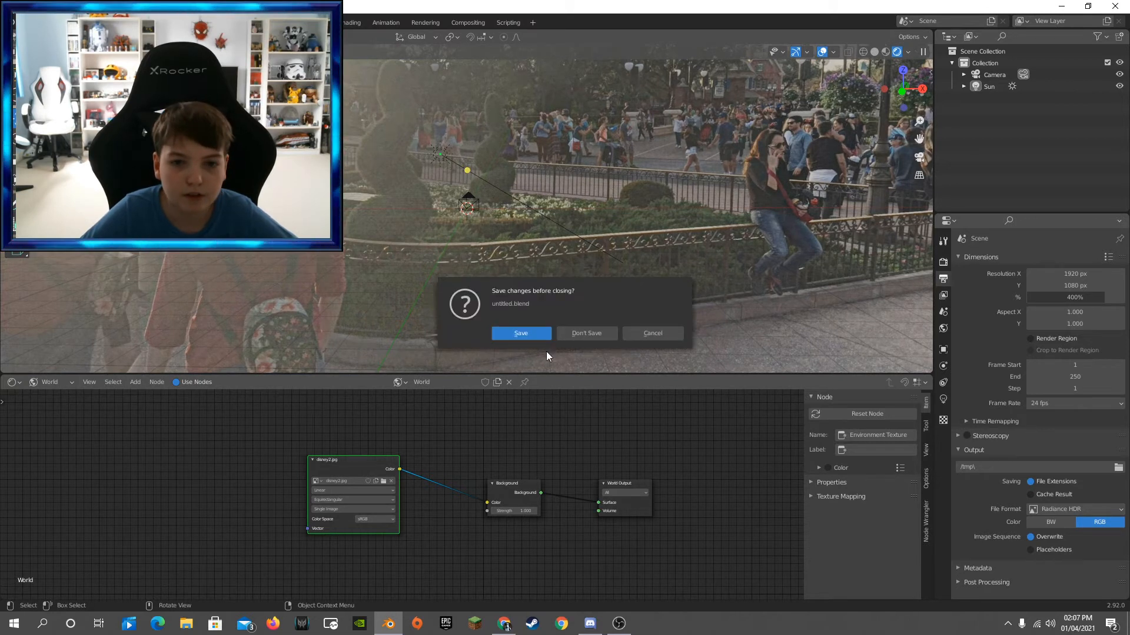
{"action": "left_click", "coordinate": [570, 332]}
Enlarge the timeline area below the 3D viewport and turn it into a Shader Editor.
{"action": "scroll", "coordinate": [412, 353], "scroll_direction": "up", "scroll_amount": 6}
{"action": "scroll", "coordinate": [416, 361], "scroll_direction": "down", "scroll_amount": 5}
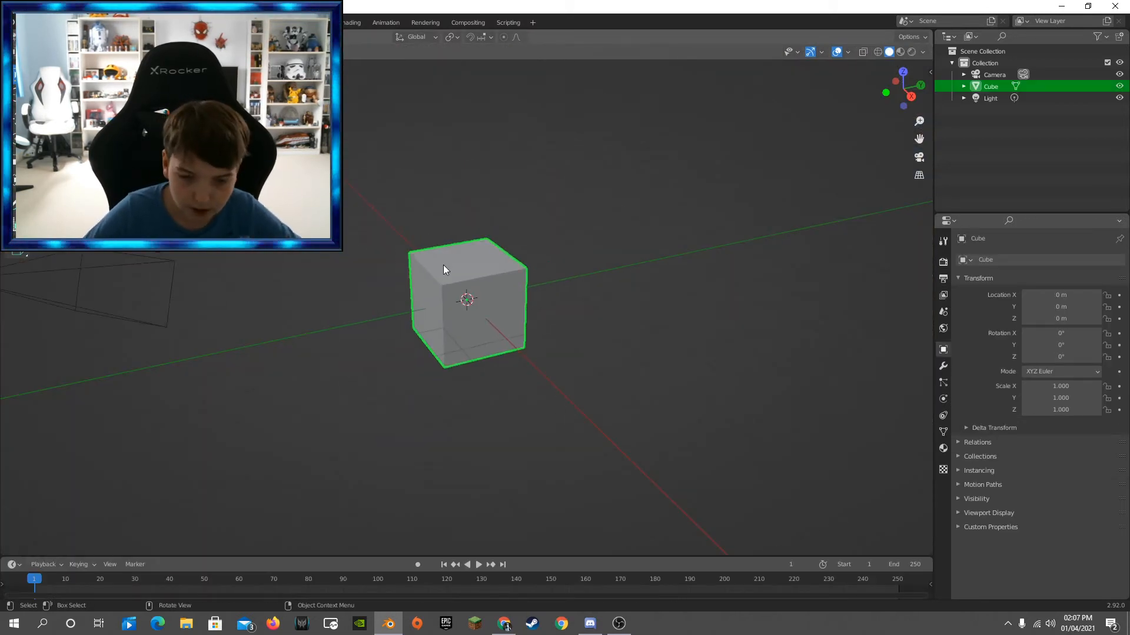
{"action": "middle_click_drag", "start_coordinate": [443, 265], "coordinate": [369, 235]}
{"action": "middle_click_drag", "start_coordinate": [753, 245], "coordinate": [517, 189]}
{"action": "scroll", "coordinate": [517, 189], "scroll_direction": "down", "scroll_amount": 4}
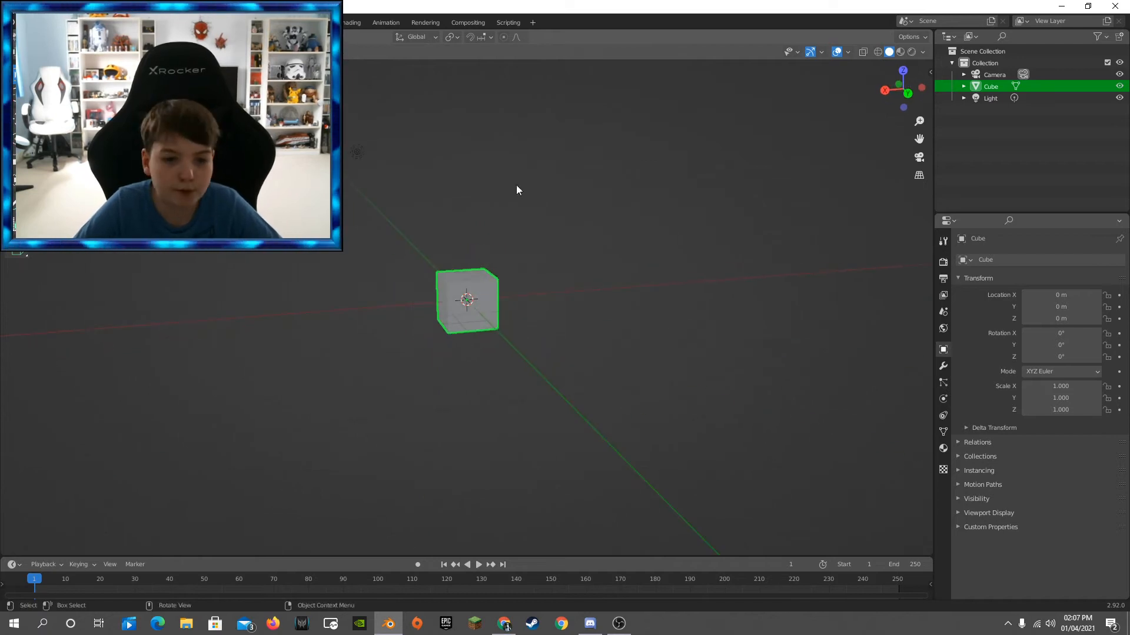
{"action": "left_click_drag", "start_coordinate": [14, 556], "coordinate": [14, 428]}
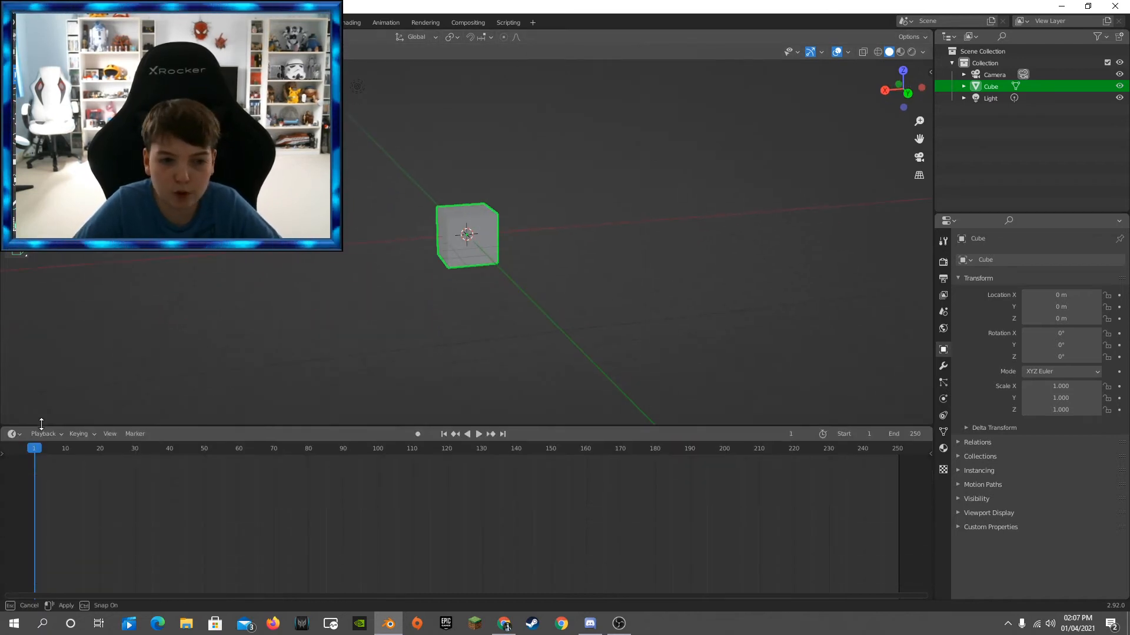
{"action": "left_click", "coordinate": [13, 434]}
{"action": "left_click", "coordinate": [42, 543]}
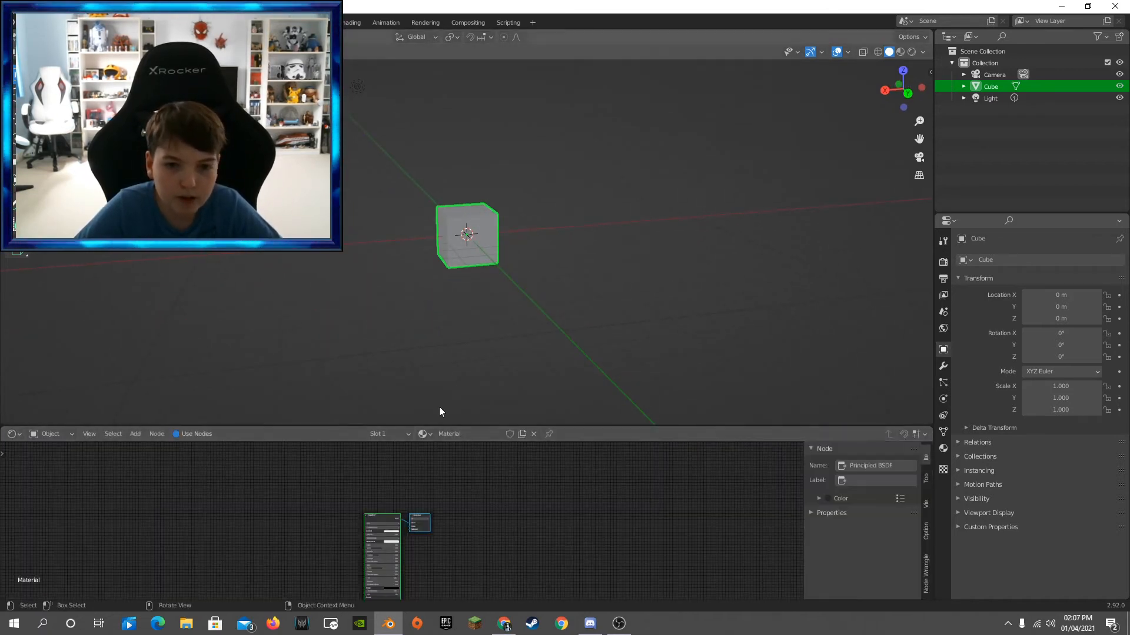
Set the scene's render engine to Cycles with the Supported feature set.
{"action": "left_click", "coordinate": [943, 277]}
{"action": "left_click", "coordinate": [943, 262]}
{"action": "left_click", "coordinate": [1054, 260]}
{"action": "left_click", "coordinate": [1038, 297]}
{"action": "left_click", "coordinate": [1070, 289]}
{"action": "left_click", "coordinate": [1043, 290]}
{"action": "left_click", "coordinate": [1044, 311]}
In the world shader, add an Environment Texture node and connect its Color output to the Background node's Color input.
{"action": "left_click", "coordinate": [51, 435]}
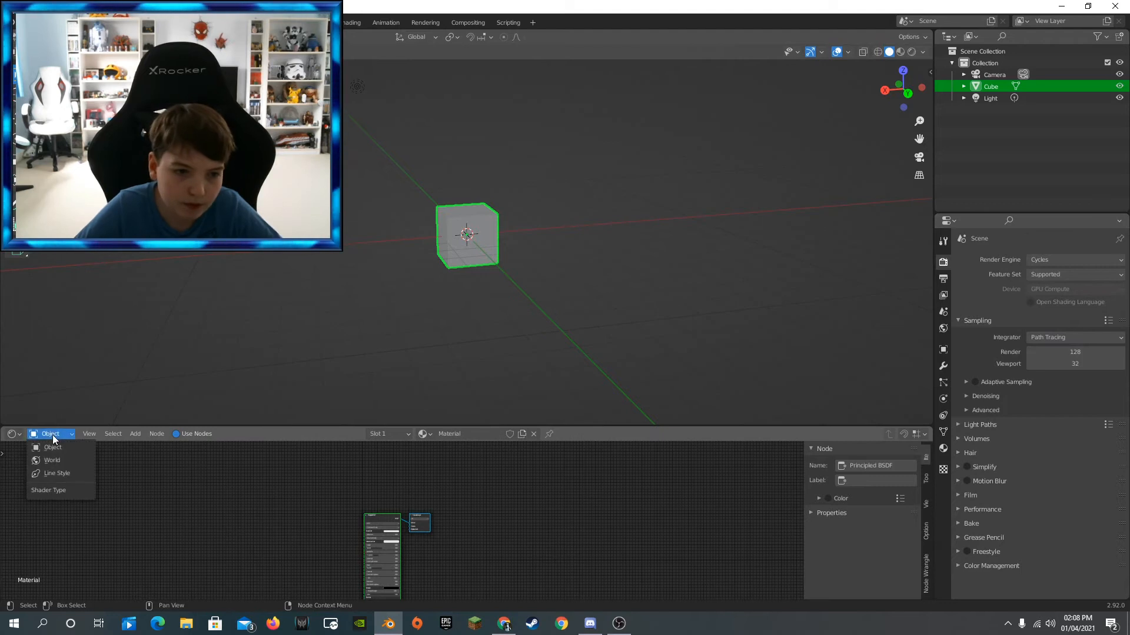
{"action": "left_click", "coordinate": [54, 461]}
{"action": "key", "text": "Home"}
{"action": "key", "text": "shift+a"}
{"action": "type", "text": "en"}
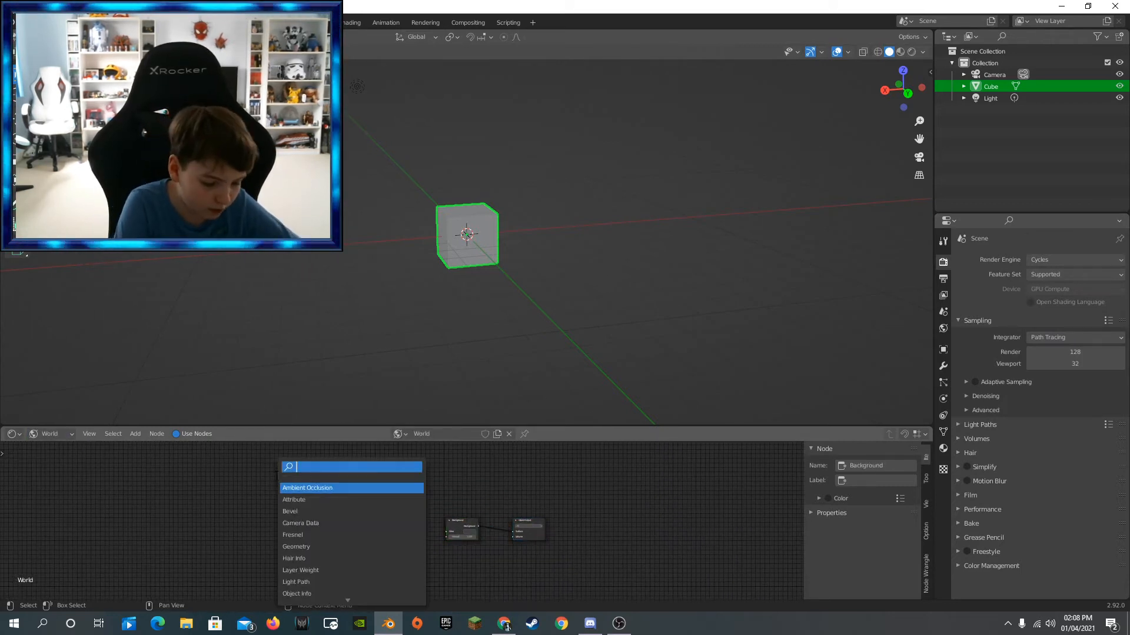
{"action": "type", "text": "v"}
{"action": "left_click", "coordinate": [372, 489]}
{"action": "left_click", "coordinate": [453, 529]}
{"action": "left_click_drag", "start_coordinate": [414, 521], "coordinate": [446, 531]}
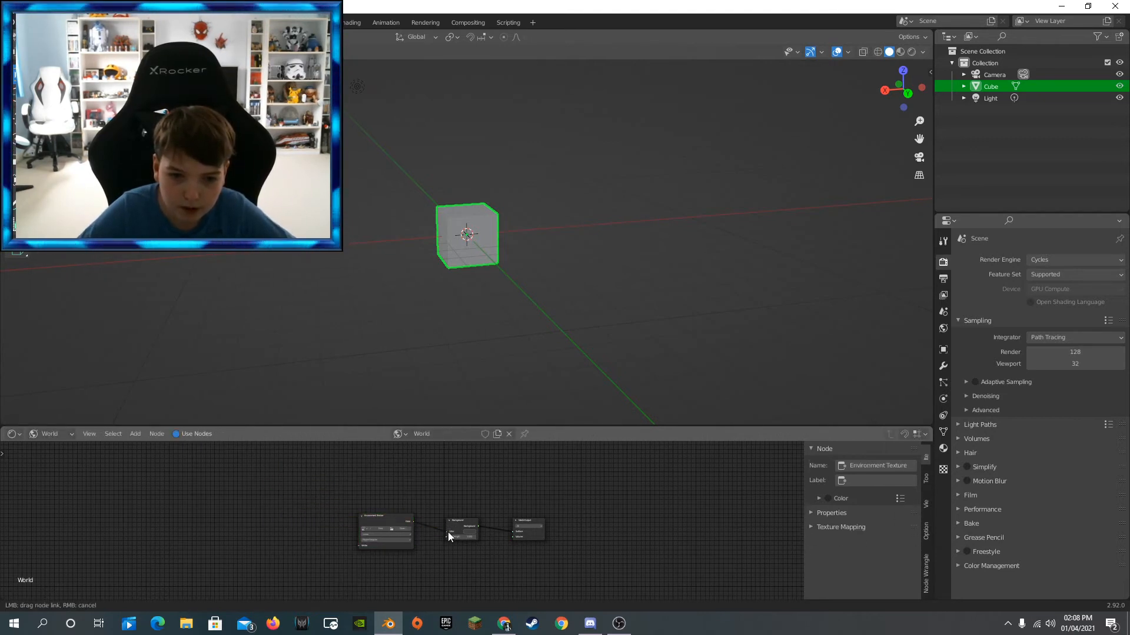
Load disney2 compiled.hdr from the HDRI folder into the Environment Texture node.
{"action": "left_click", "coordinate": [410, 528]}
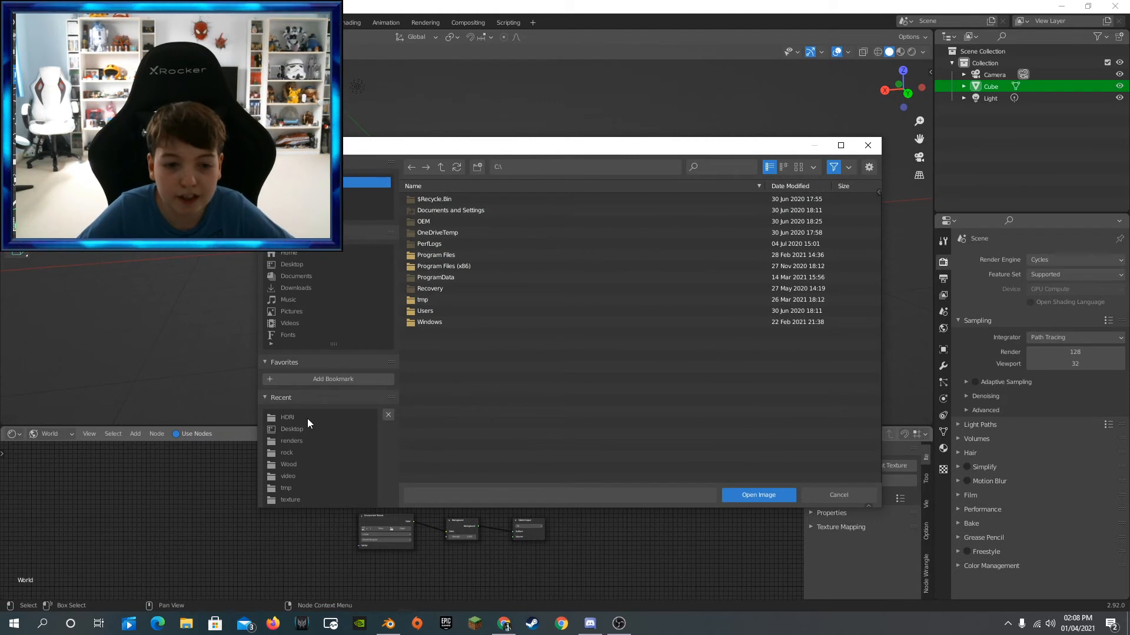
{"action": "left_click", "coordinate": [470, 311]}
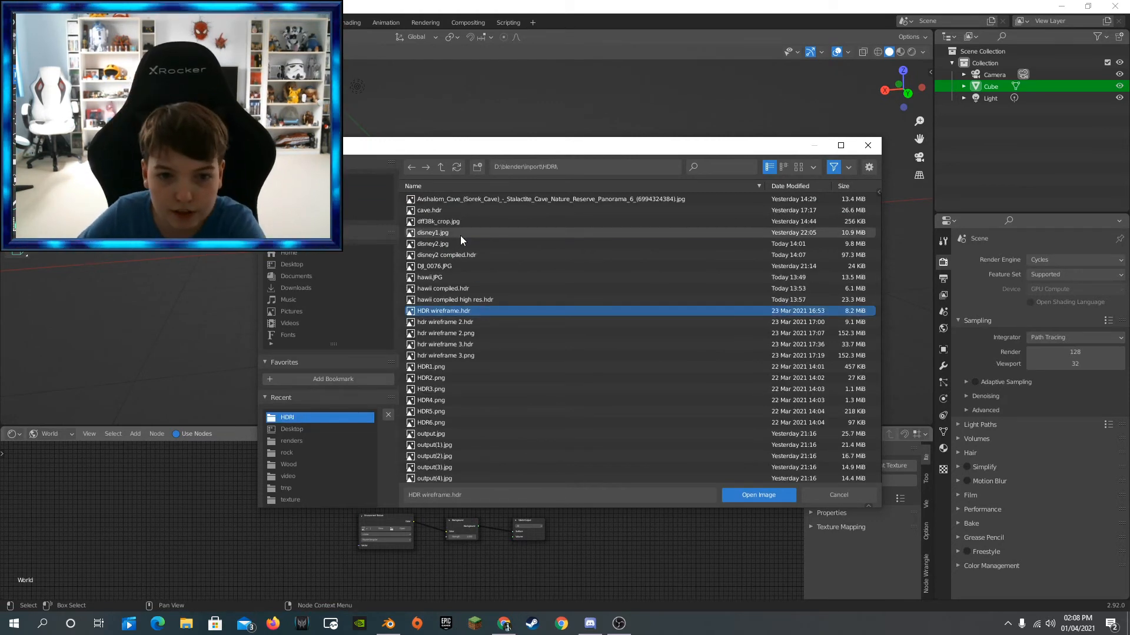
{"action": "left_click", "coordinate": [445, 256]}
{"action": "double_click", "coordinate": [454, 256]}
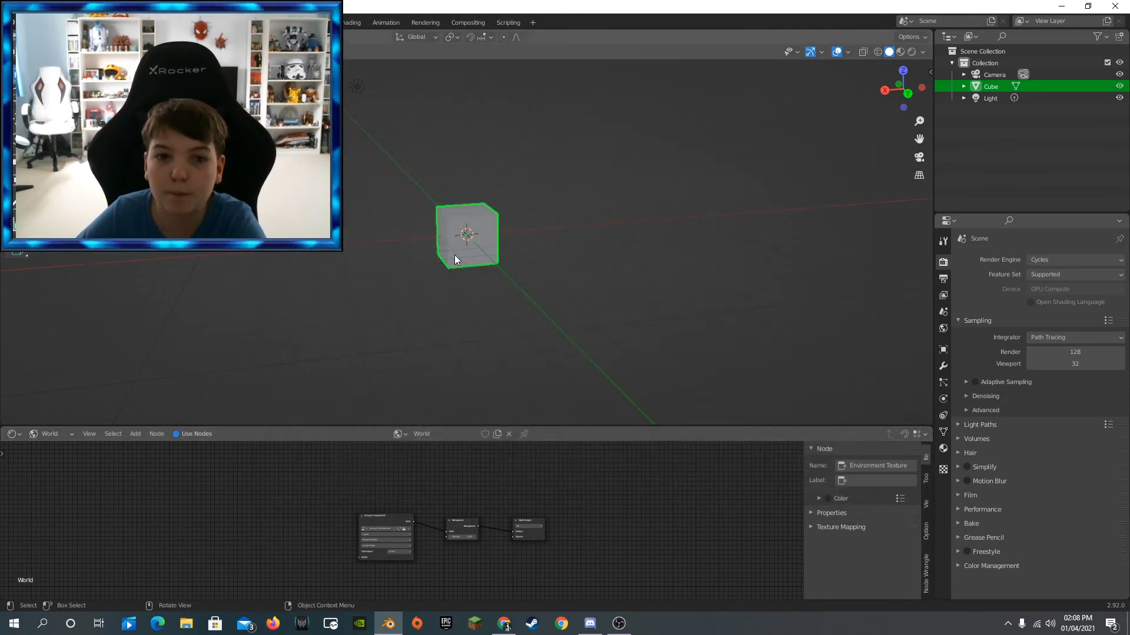
Display the 3D viewport in rendered shading and look around the environment behind the cube.
{"action": "left_click", "coordinate": [911, 52]}
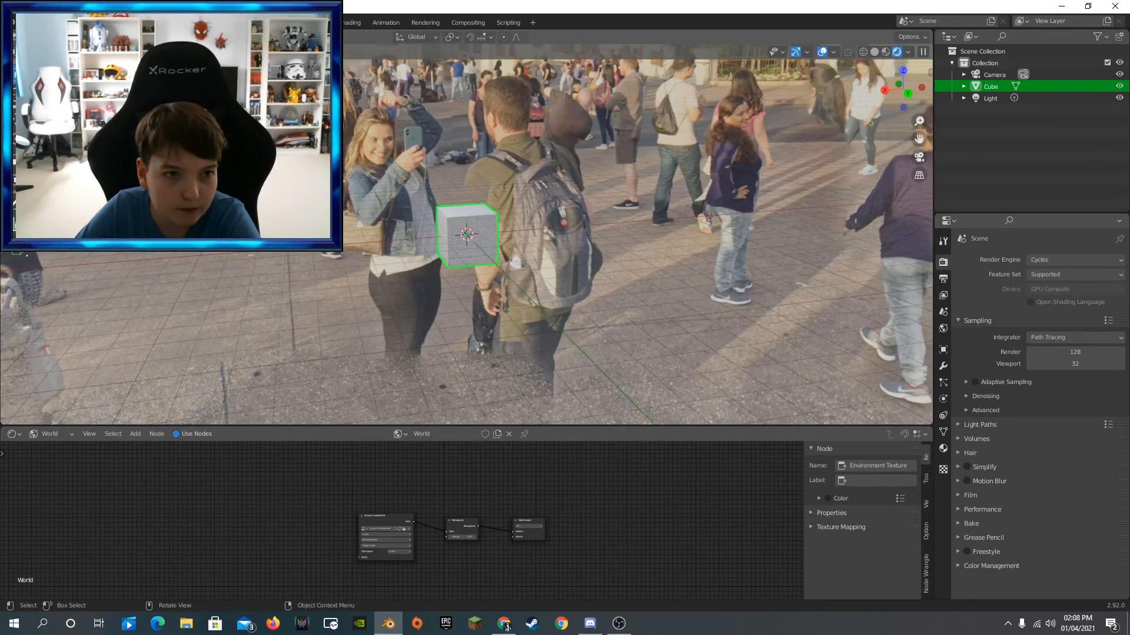
{"action": "middle_click_drag", "start_coordinate": [354, 196], "coordinate": [488, 207]}
{"action": "scroll", "coordinate": [459, 210], "scroll_direction": "up", "scroll_amount": 3}
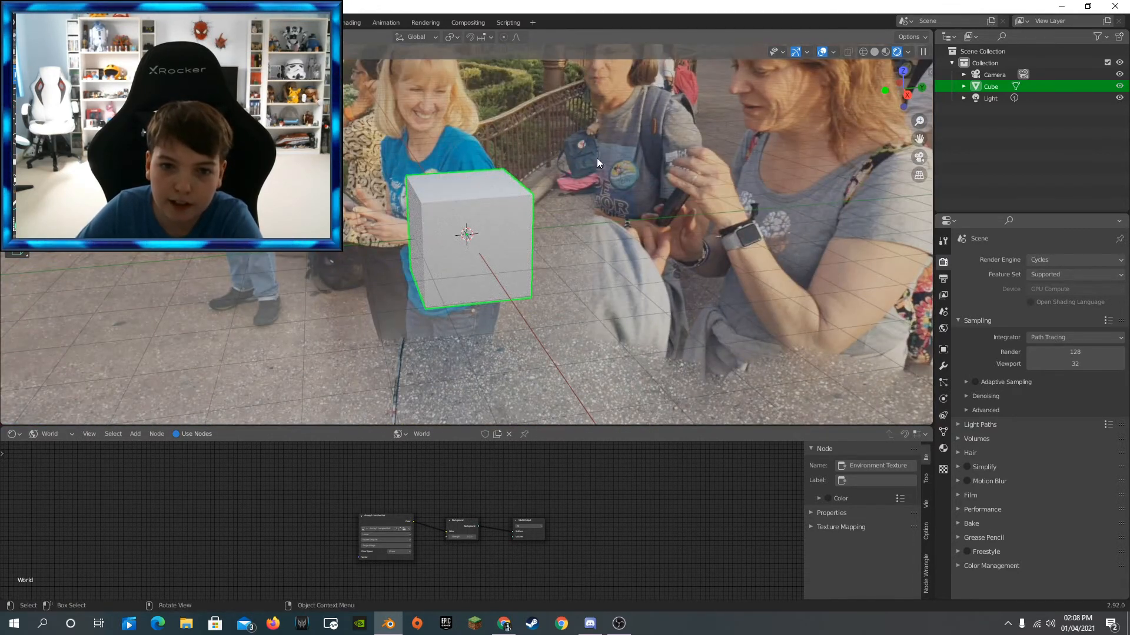
{"action": "middle_click_drag", "start_coordinate": [567, 166], "coordinate": [623, 164]}
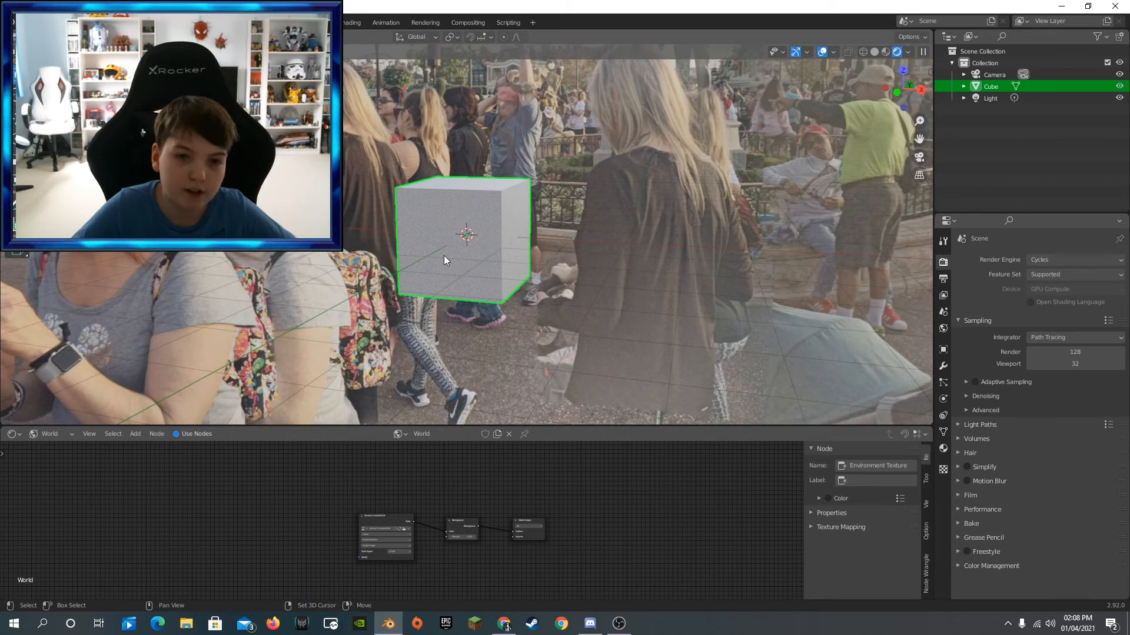
Add a plane, move it below the cube and scale it up to form a ground surface.
{"action": "key", "text": "shift+a"}
{"action": "mouse_move", "coordinate": [453, 255]}
{"action": "left_click", "coordinate": [497, 259]}
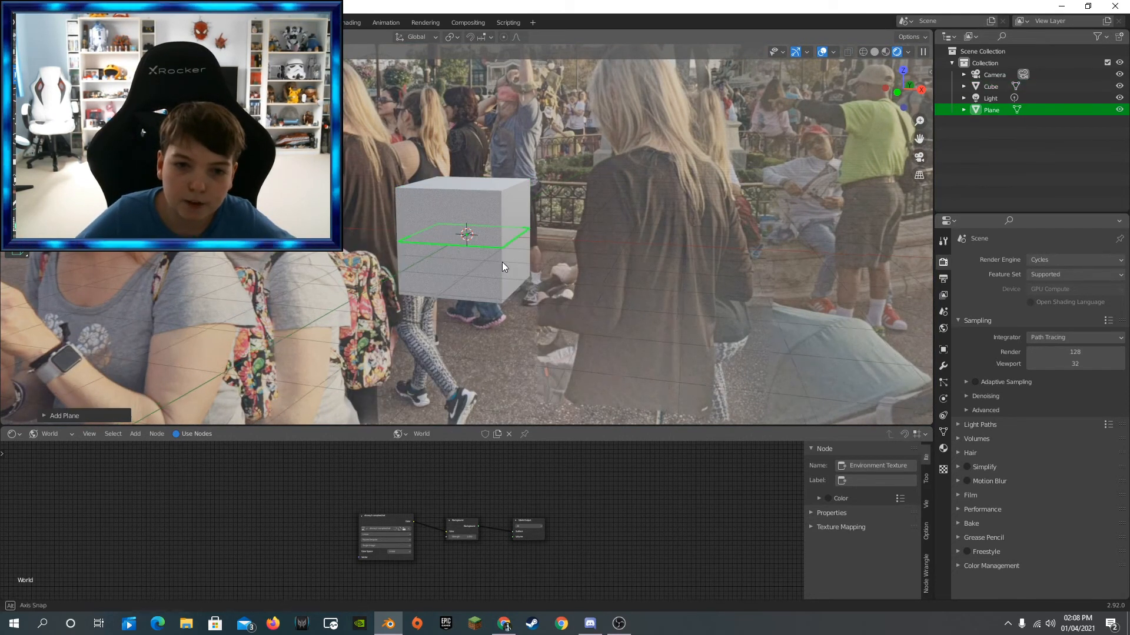
{"action": "key", "text": "g"}
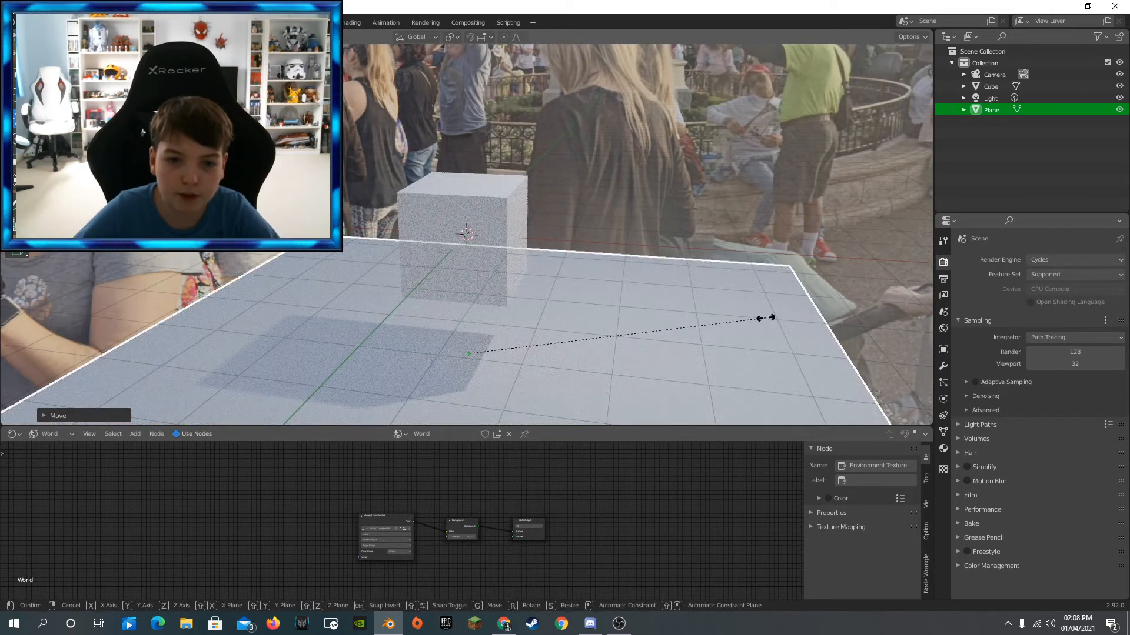
{"action": "left_click", "coordinate": [766, 322]}
Compare the cube and ground plane in material preview and rendered shading, checking the shadow against the photographed sun.
{"action": "middle_click_drag", "start_coordinate": [384, 383], "coordinate": [489, 315]}
{"action": "left_click", "coordinate": [886, 52]}
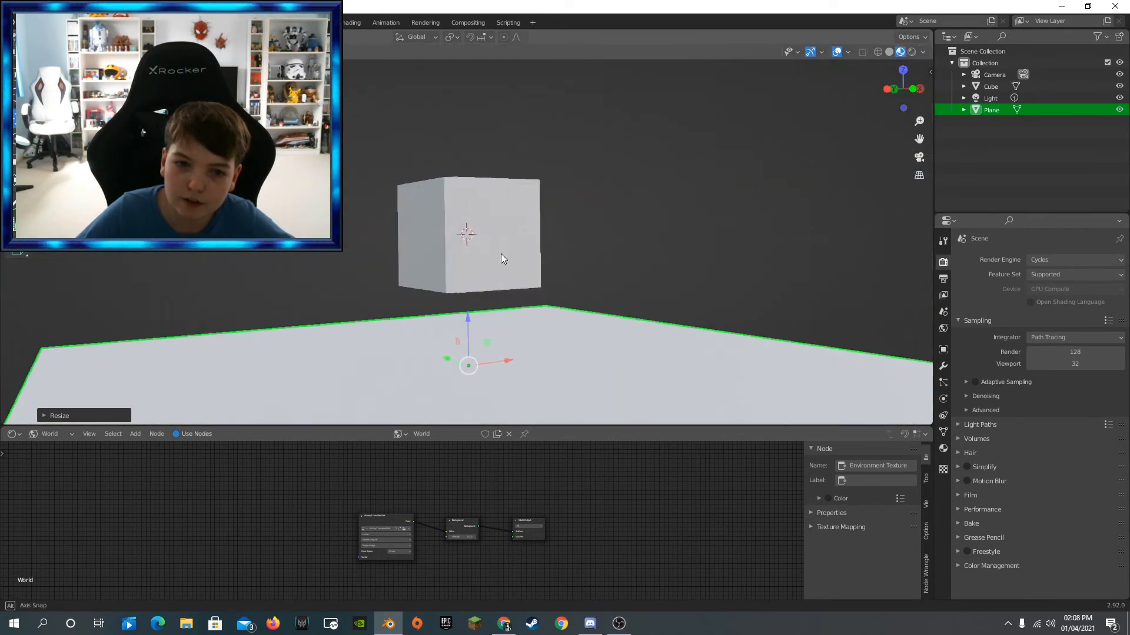
{"action": "left_click", "coordinate": [912, 52]}
{"action": "middle_click_drag", "start_coordinate": [244, 293], "coordinate": [358, 288]}
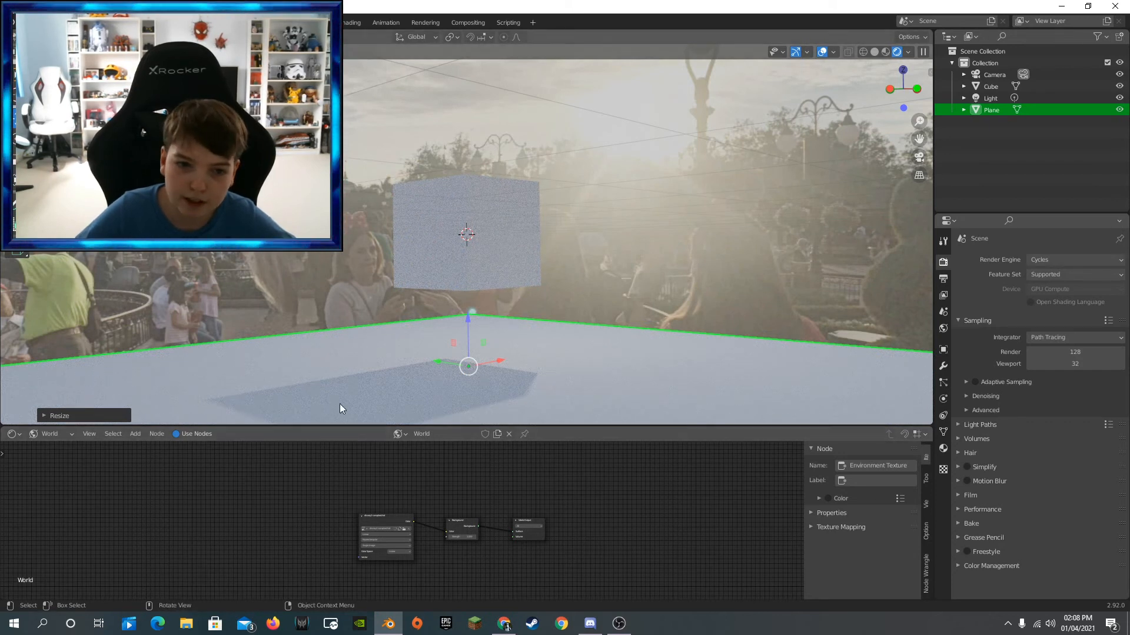
{"action": "scroll", "coordinate": [480, 352], "scroll_direction": "down", "scroll_amount": 5}
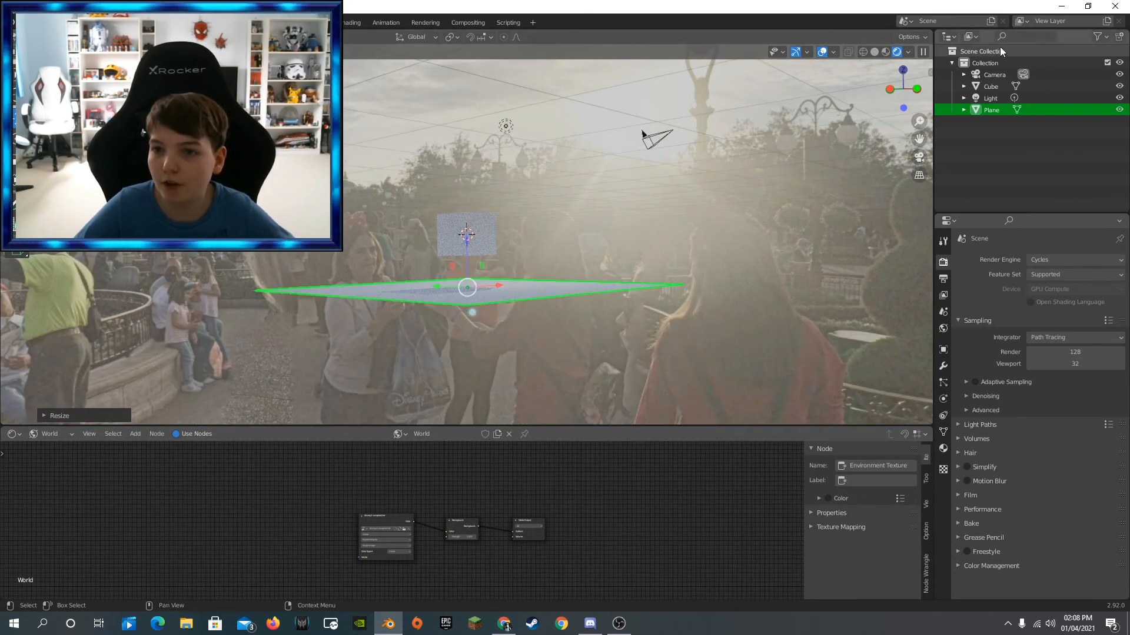
Delete the default light to test the environment lighting, and undo the deletion.
{"action": "left_click", "coordinate": [994, 99]}
{"action": "key", "text": "Delete"}
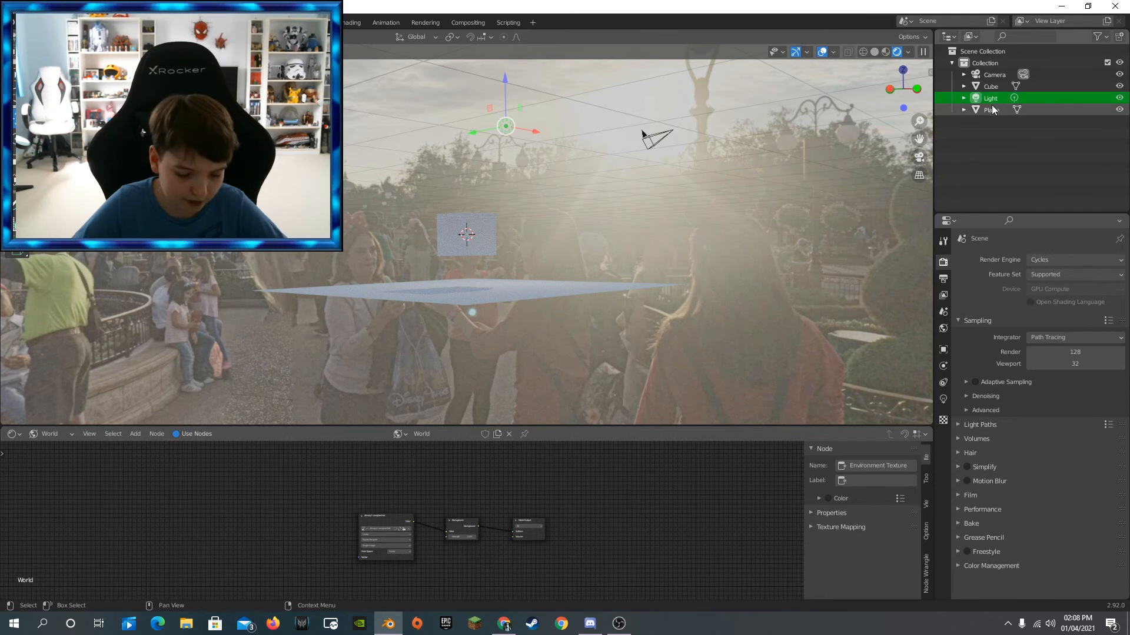
{"action": "middle_click_drag", "start_coordinate": [683, 117], "coordinate": [590, 216]}
{"action": "key", "text": "ctrl+z"}
{"action": "left_click", "coordinate": [612, 188]}
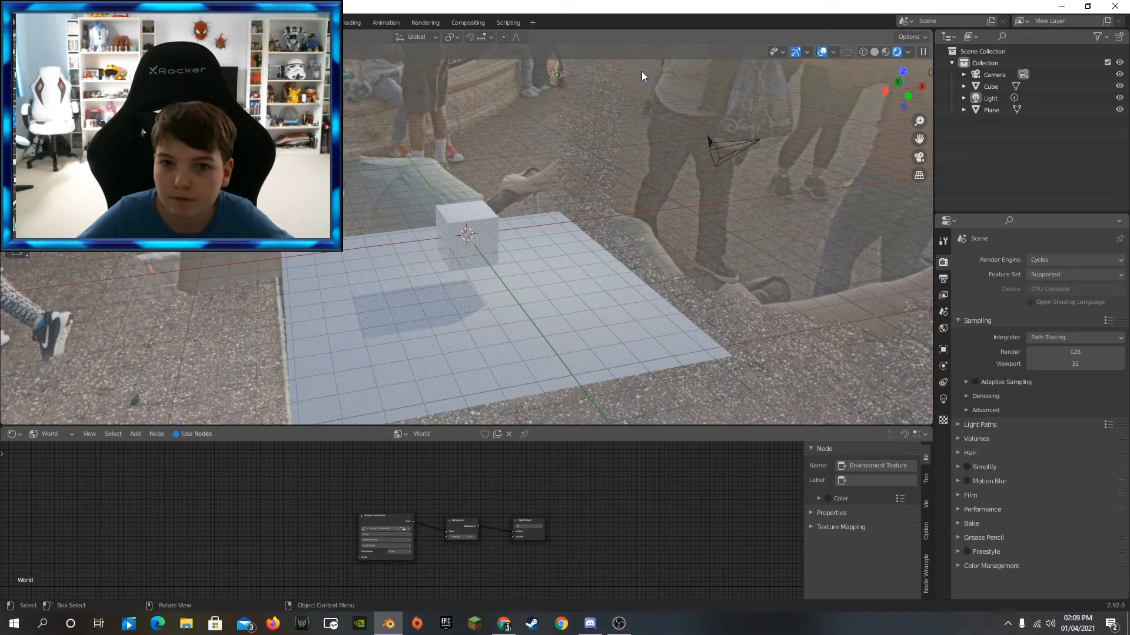
Delete the default light and check the cube and plane lit only by the HDR environment.
{"action": "middle_click_drag", "start_coordinate": [488, 196], "coordinate": [626, 139]}
{"action": "left_click", "coordinate": [1000, 97]}
{"action": "key", "text": "Delete"}
{"action": "middle_click_drag", "start_coordinate": [701, 233], "coordinate": [556, 96]}
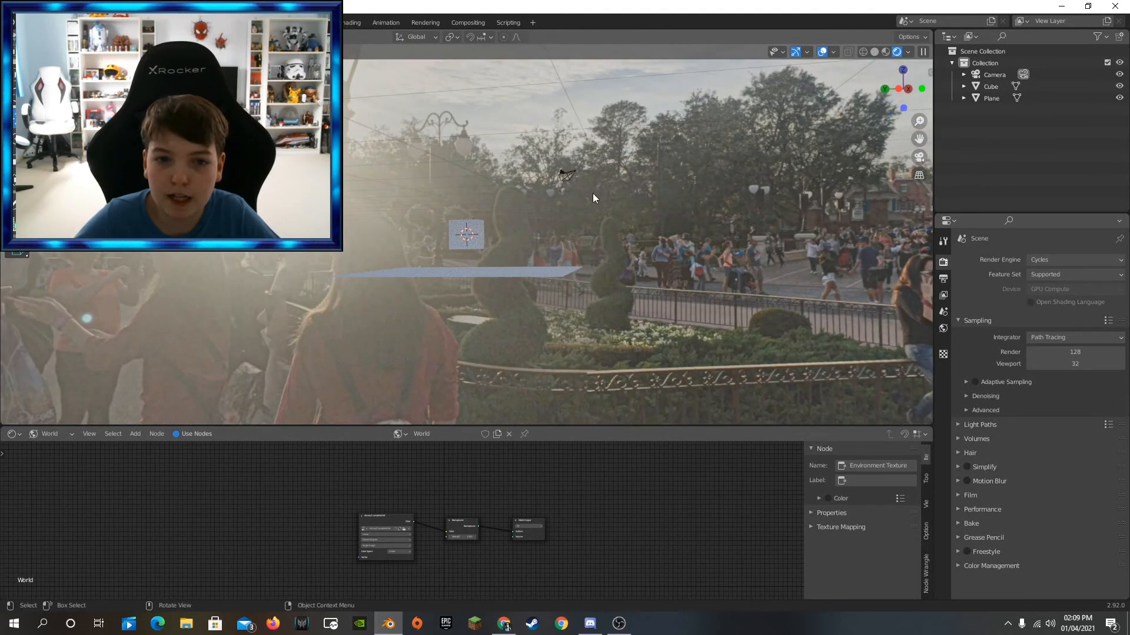
{"action": "middle_click_drag", "start_coordinate": [618, 223], "coordinate": [528, 230]}
Lower the cube towards the ground plane and set its material to metallic 1.000 and roughness 0.
{"action": "left_click", "coordinate": [506, 228]}
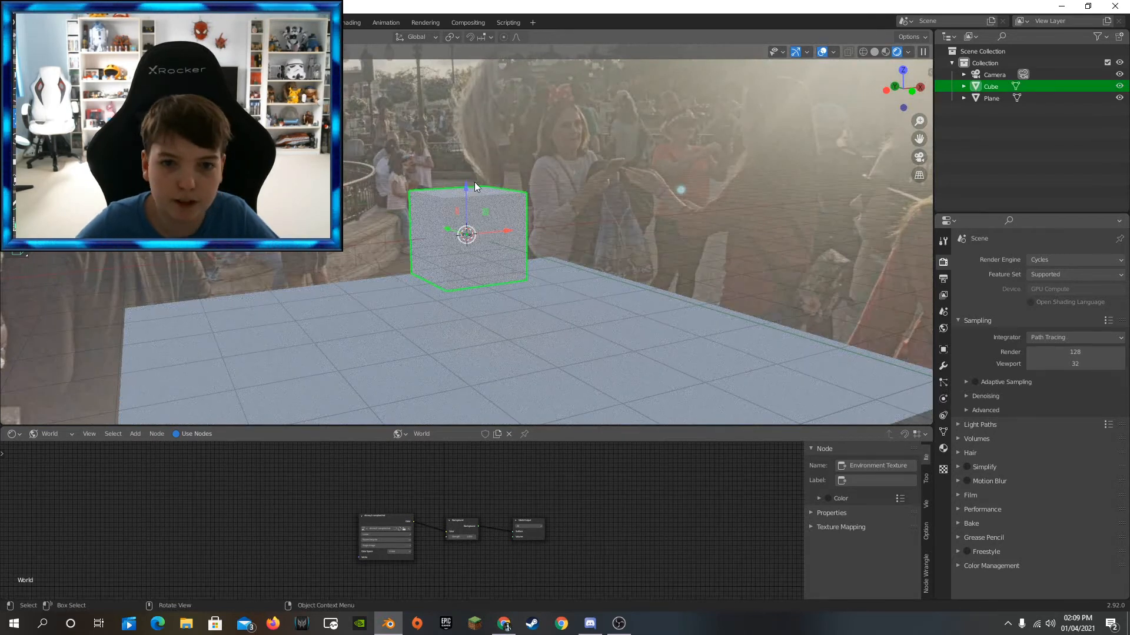
{"action": "left_click_drag", "start_coordinate": [465, 203], "coordinate": [493, 223]}
{"action": "left_click", "coordinate": [943, 448]}
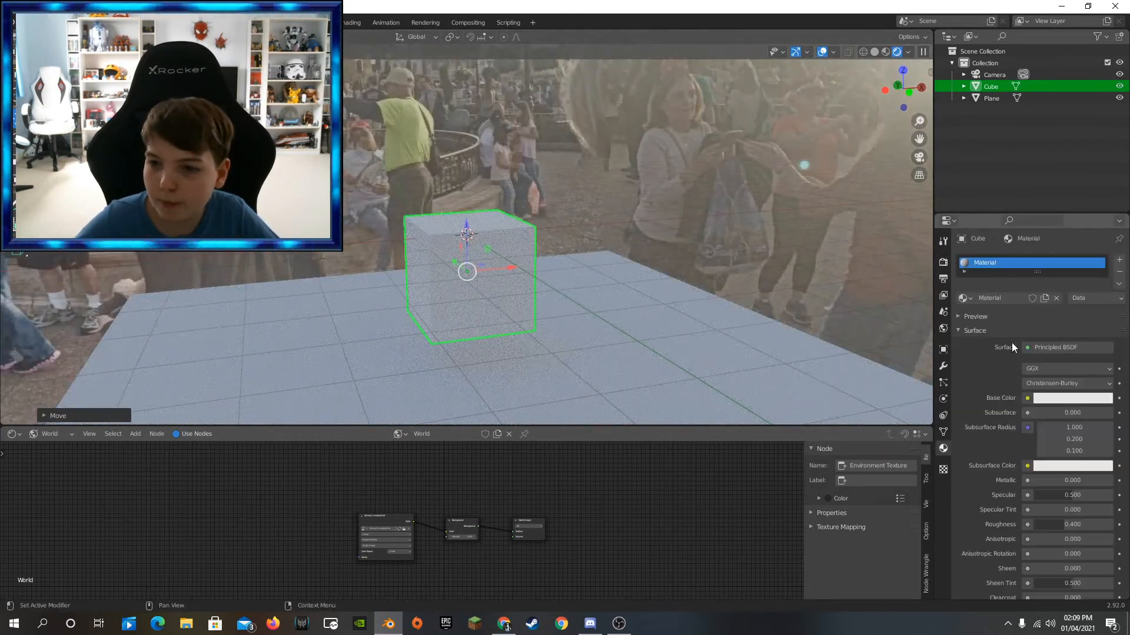
{"action": "scroll", "coordinate": [1050, 353], "scroll_direction": "down", "scroll_amount": 5}
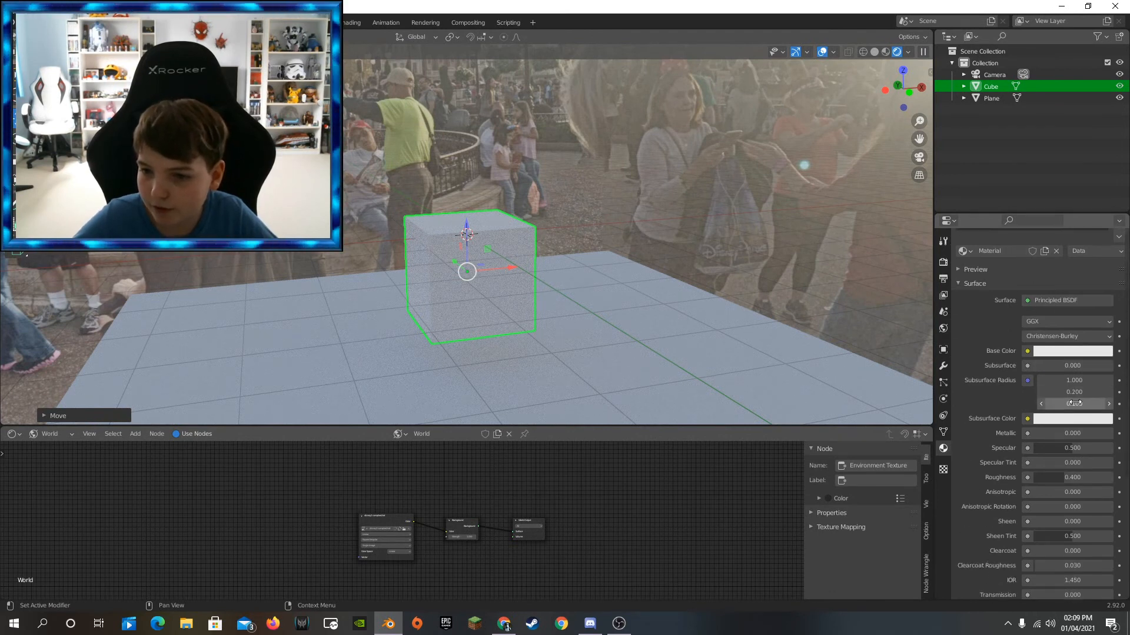
{"action": "left_click_drag", "start_coordinate": [1057, 362], "coordinate": [1089, 363]}
{"action": "left_click", "coordinate": [1057, 406]}
{"action": "type", "text": "0"}
{"action": "key", "text": "Return"}
Examine the environment's reflections on the metallic cube from several angles, along with the world node setup.
{"action": "middle_click_drag", "start_coordinate": [835, 356], "coordinate": [582, 315]}
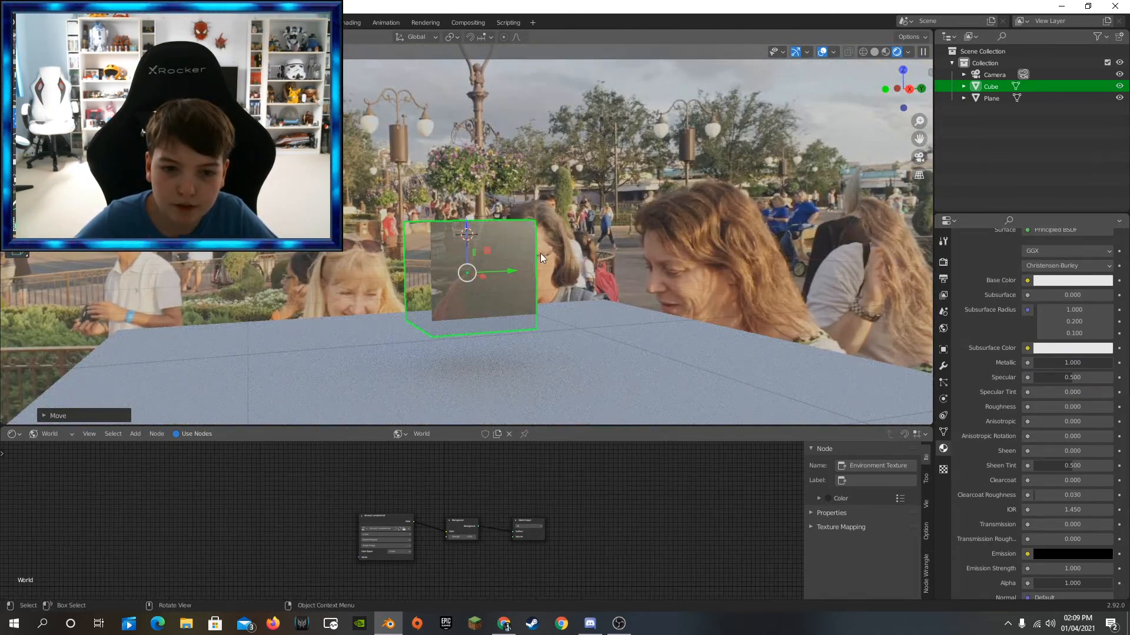
{"action": "scroll", "coordinate": [469, 317], "scroll_direction": "up", "scroll_amount": 3}
{"action": "middle_click_drag", "start_coordinate": [461, 288], "coordinate": [225, 280]}
{"action": "scroll", "coordinate": [202, 287], "scroll_direction": "down", "scroll_amount": 6}
{"action": "middle_click_drag", "start_coordinate": [651, 165], "coordinate": [603, 380]}
{"action": "scroll", "coordinate": [387, 524], "scroll_direction": "up", "scroll_amount": 4}
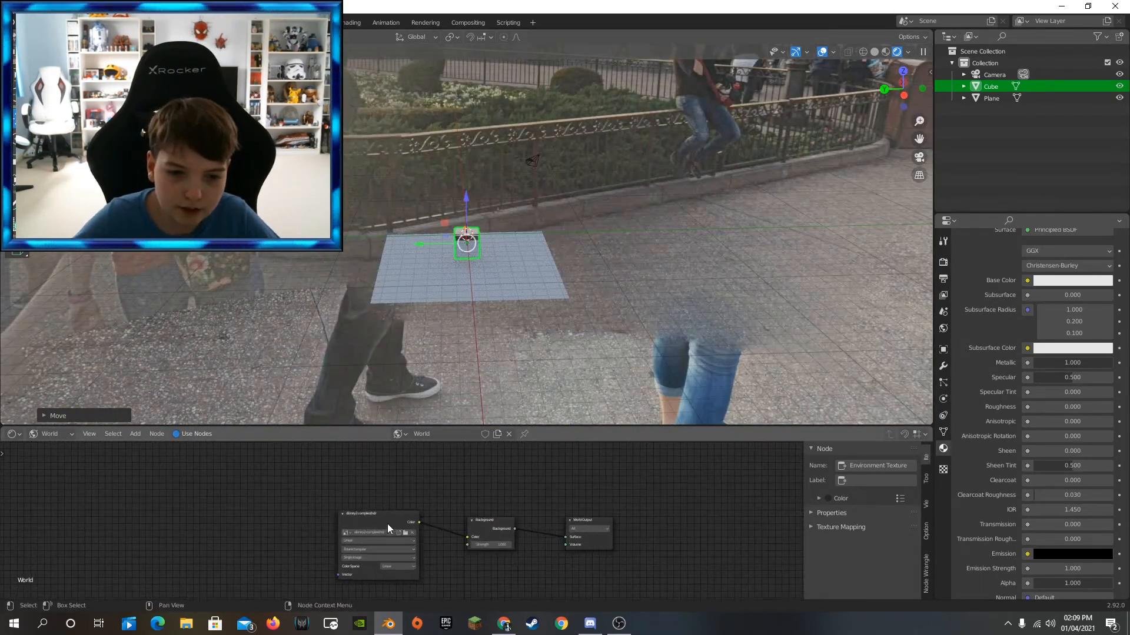
{"action": "middle_click_drag", "start_coordinate": [599, 284], "coordinate": [718, 302]}
{"action": "scroll", "coordinate": [585, 286], "scroll_direction": "up", "scroll_amount": 2}
{"action": "scroll", "coordinate": [596, 286], "scroll_direction": "up", "scroll_amount": 3}
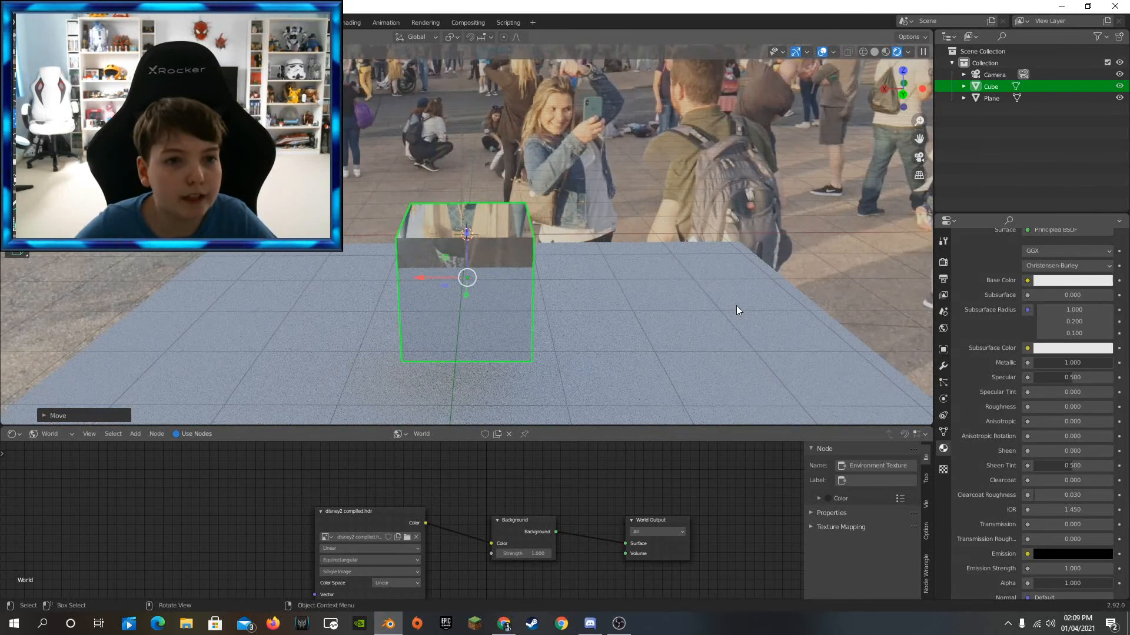